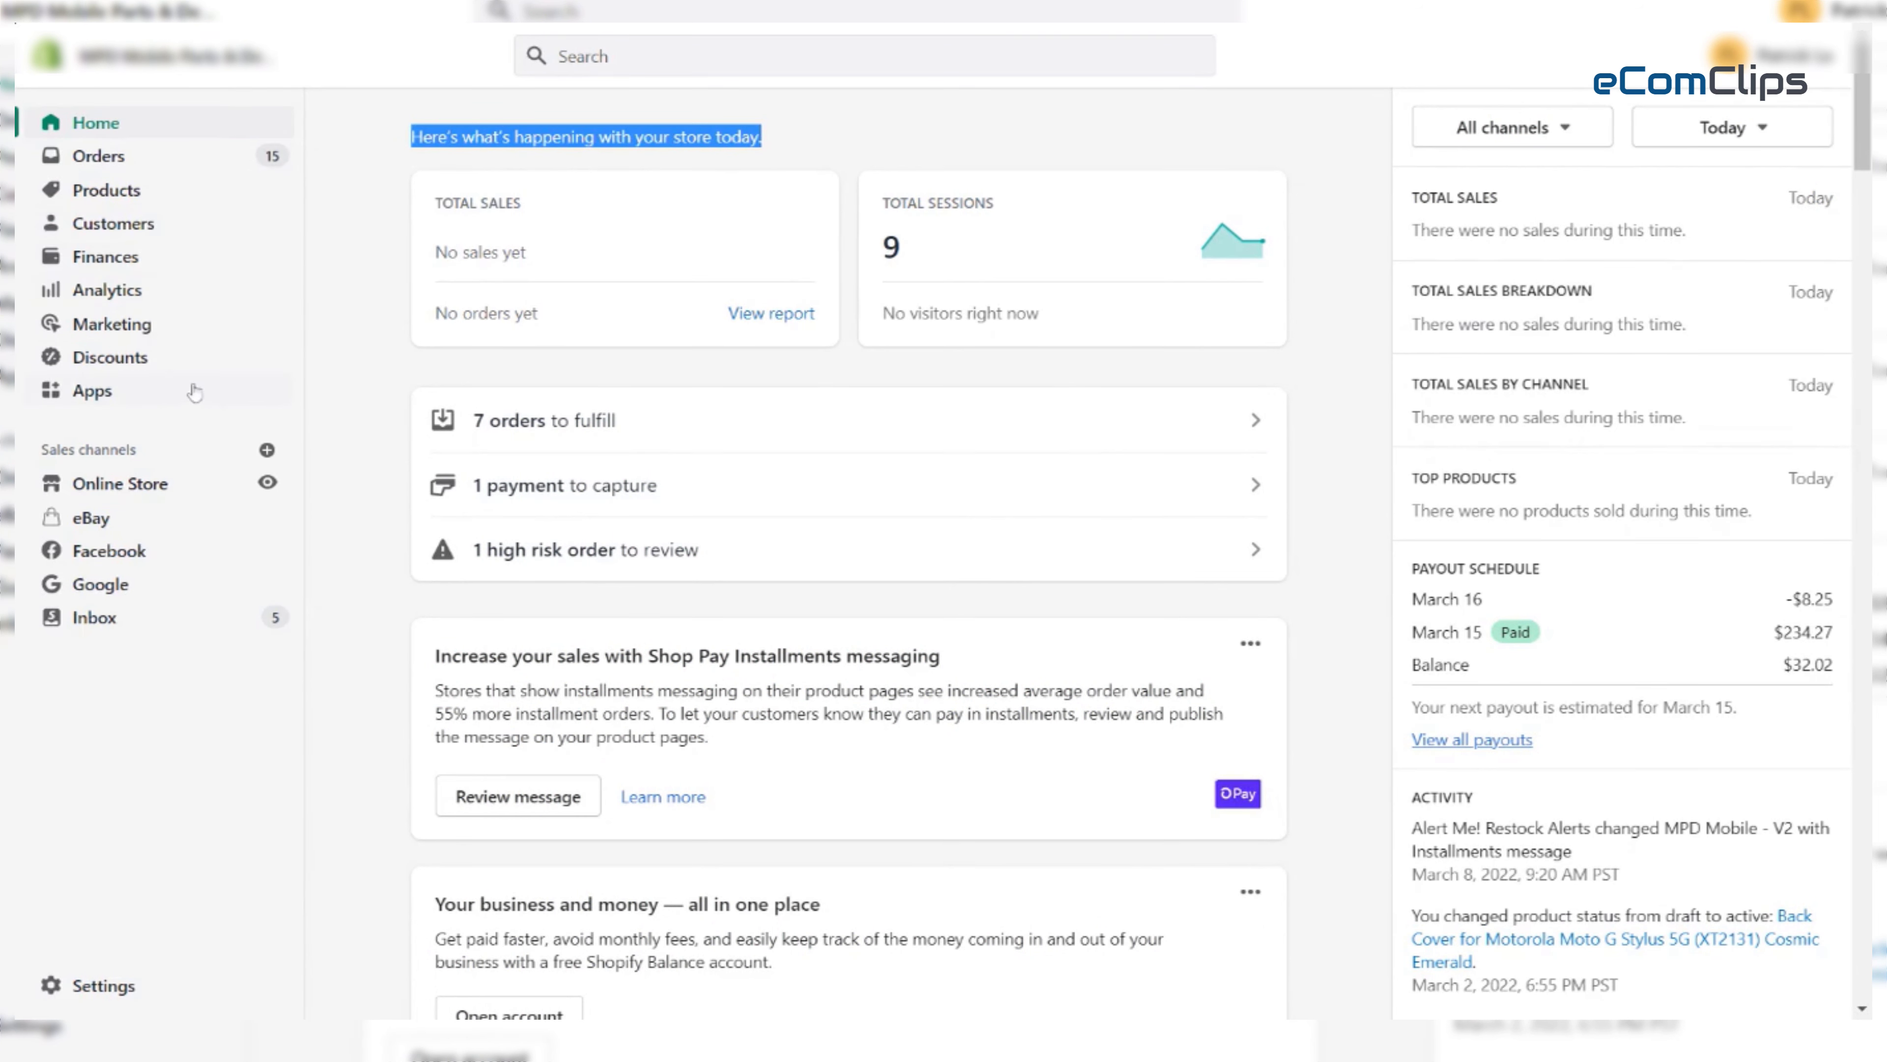
- Go to eBay Listings, Ready to publish, and open the AIOLO 2TB Slim External Portable Hard Drive listing
scroll(494, 397, "down", 3)
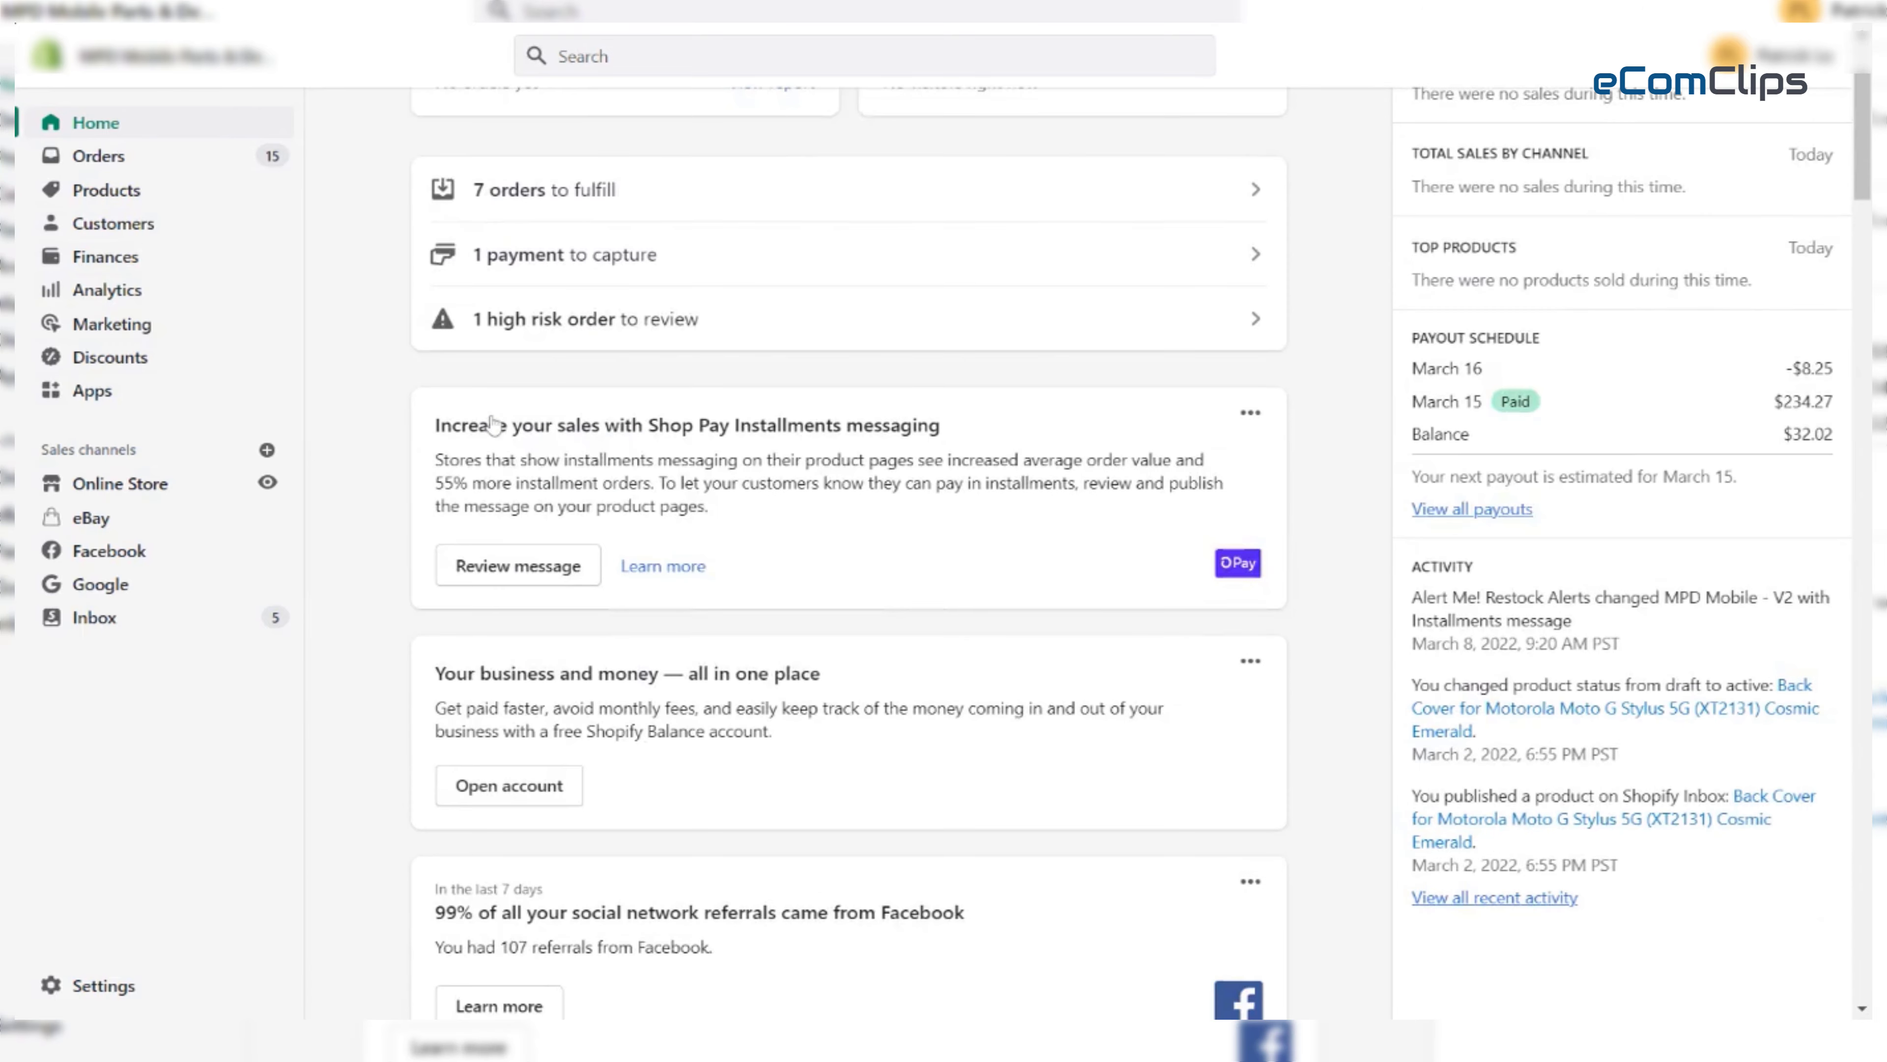
scroll(492, 416, "up", 3)
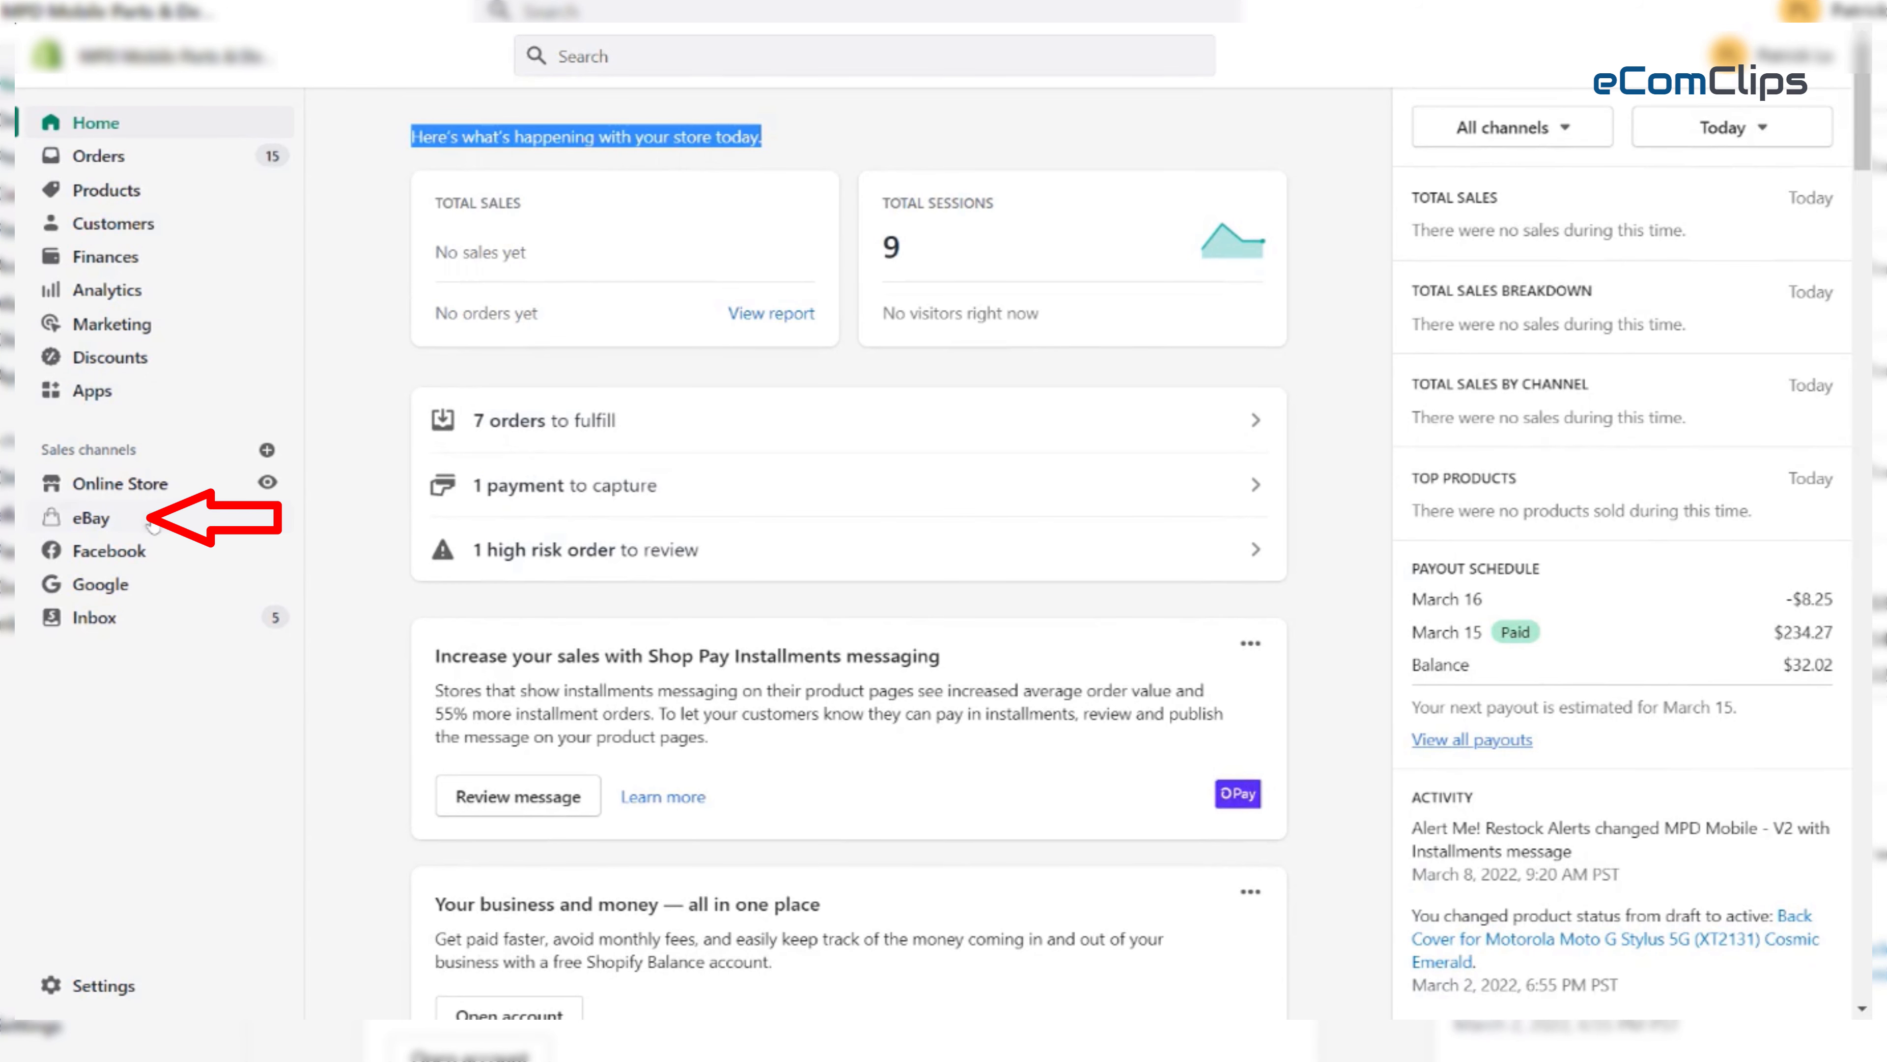
left_click(152, 522)
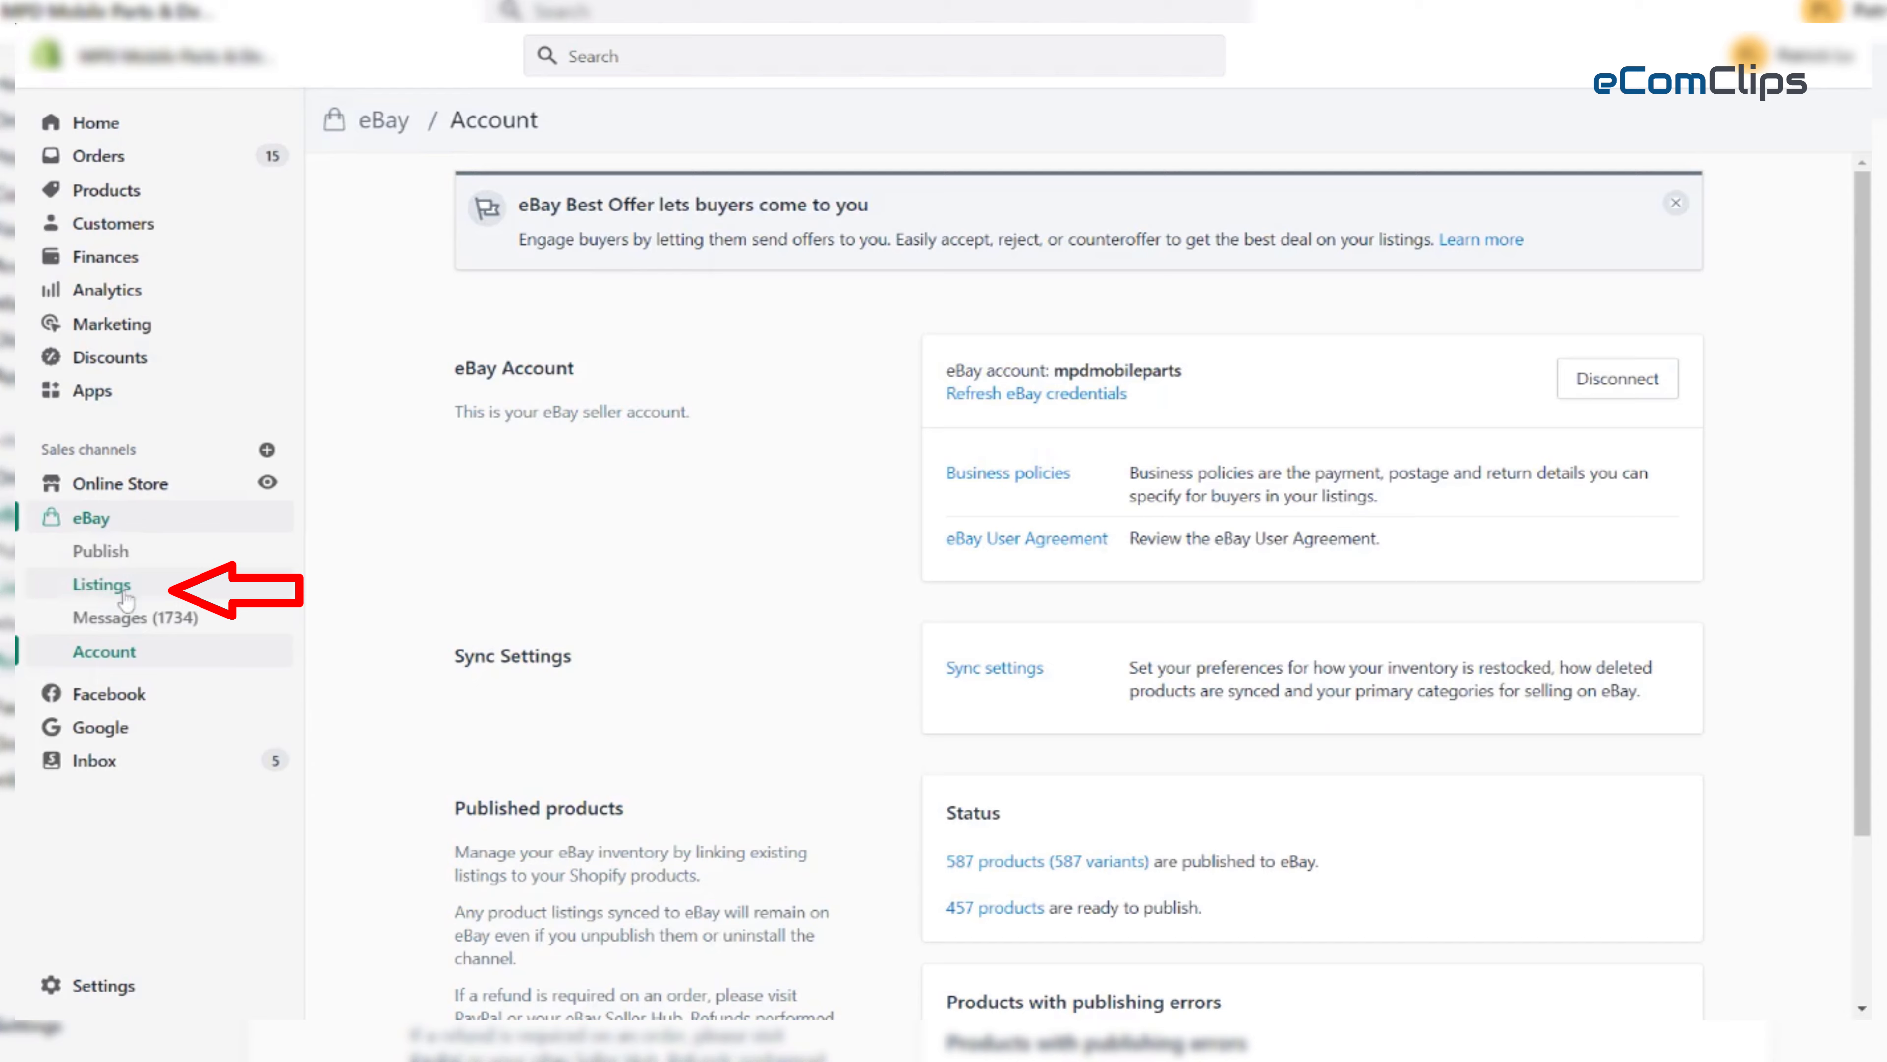
left_click(102, 585)
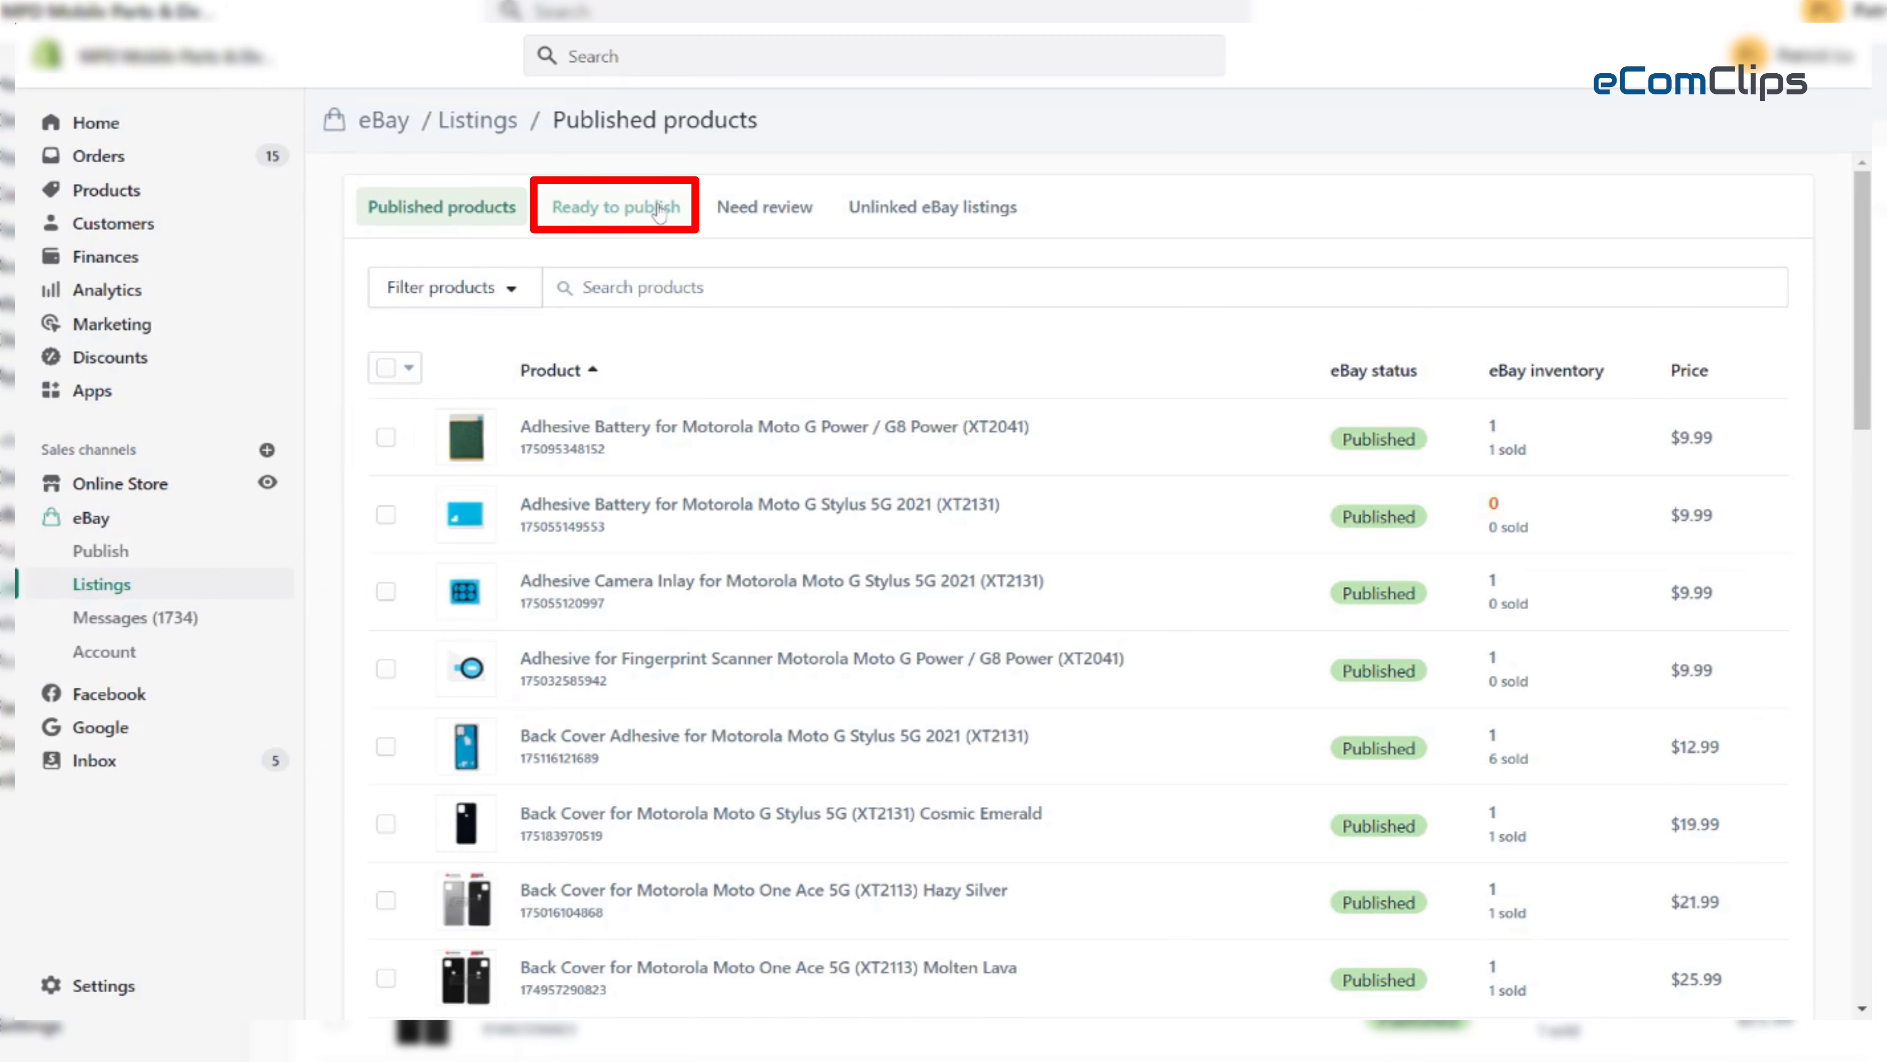
left_click(659, 209)
scroll(1229, 475, "down", 3)
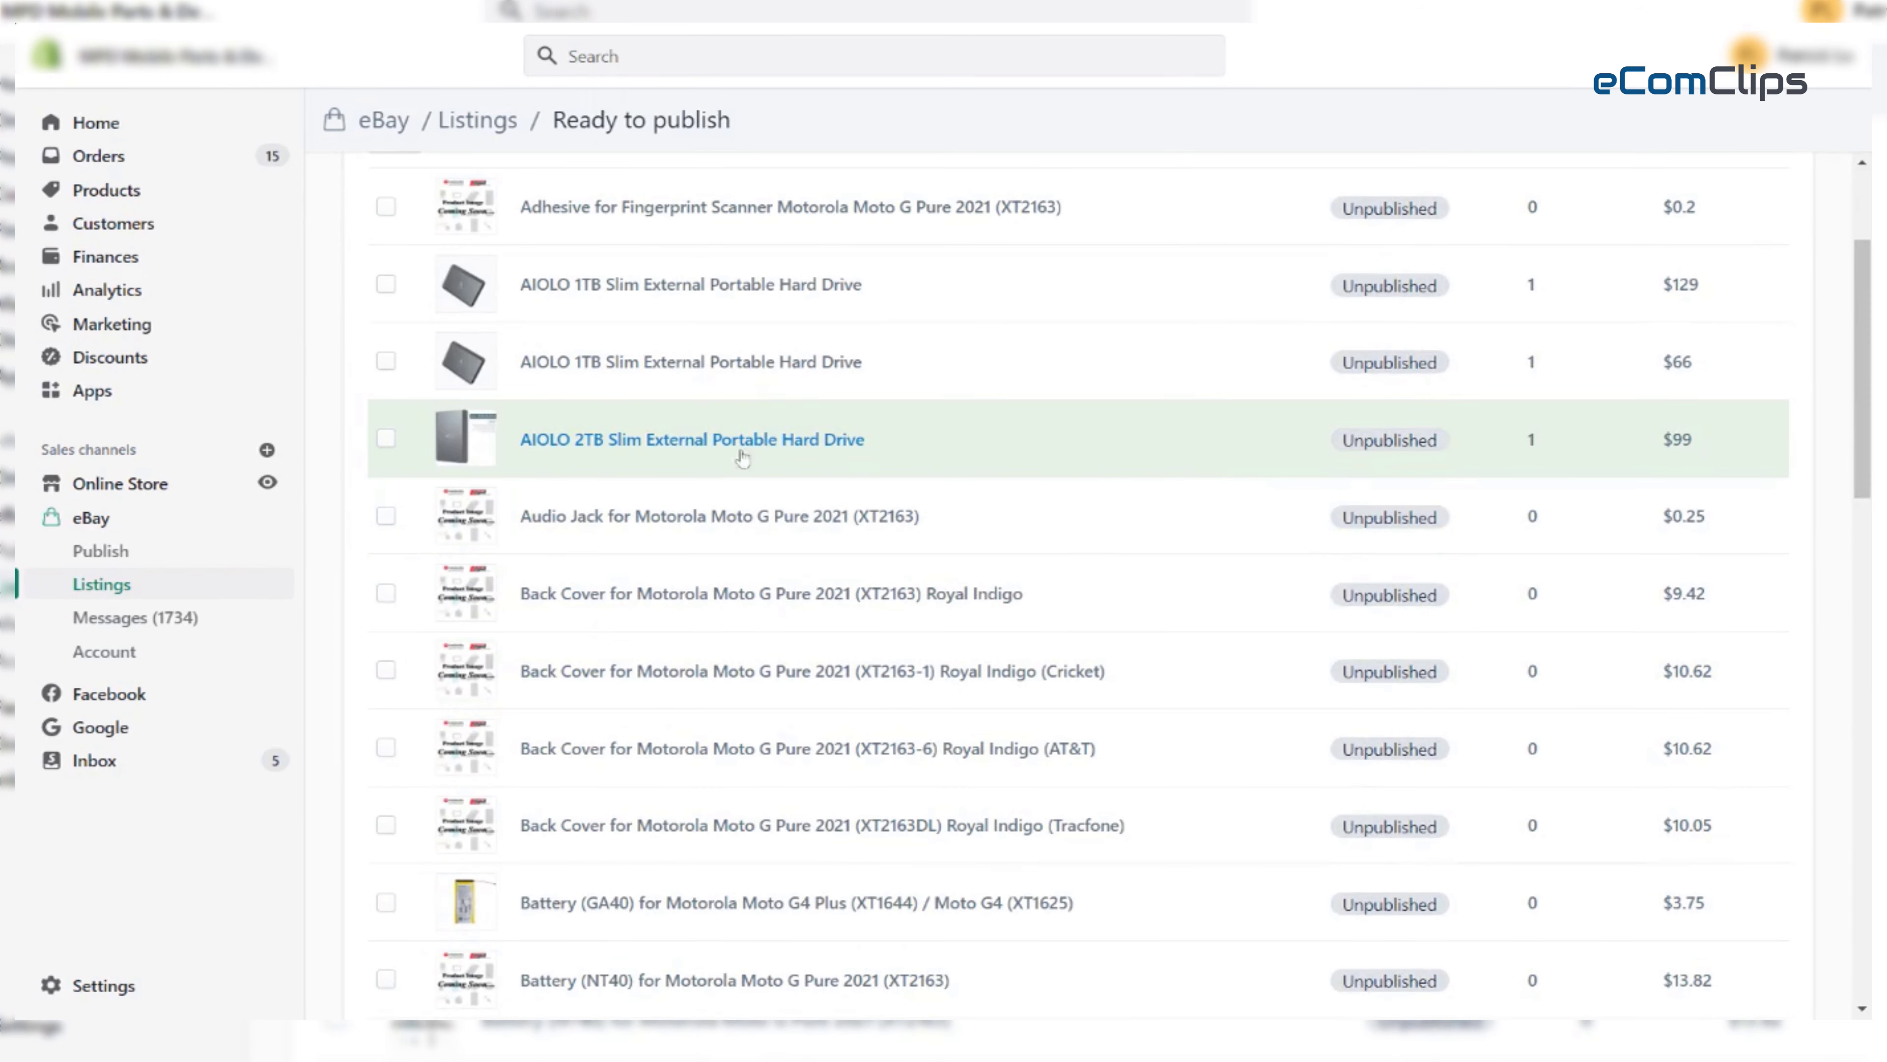
scroll(680, 451, "up", 3)
scroll(698, 483, "down", 2)
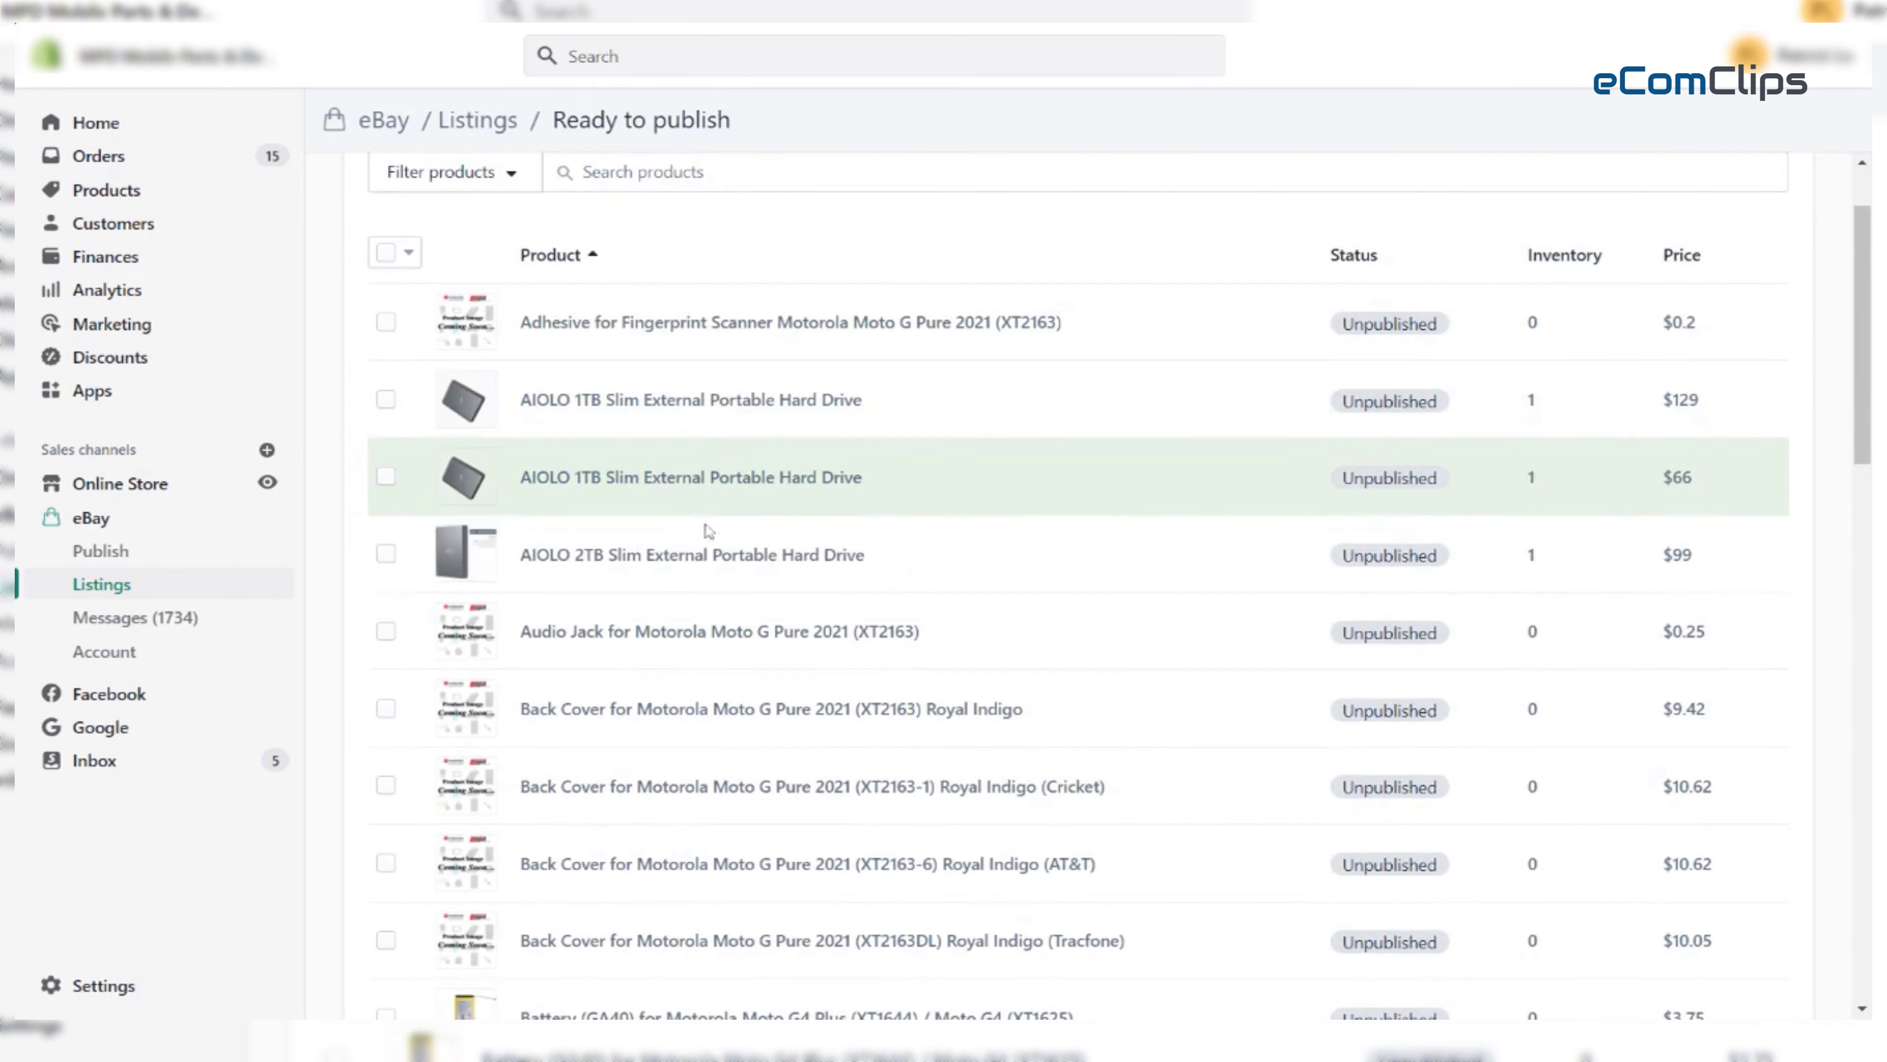
left_click(692, 555)
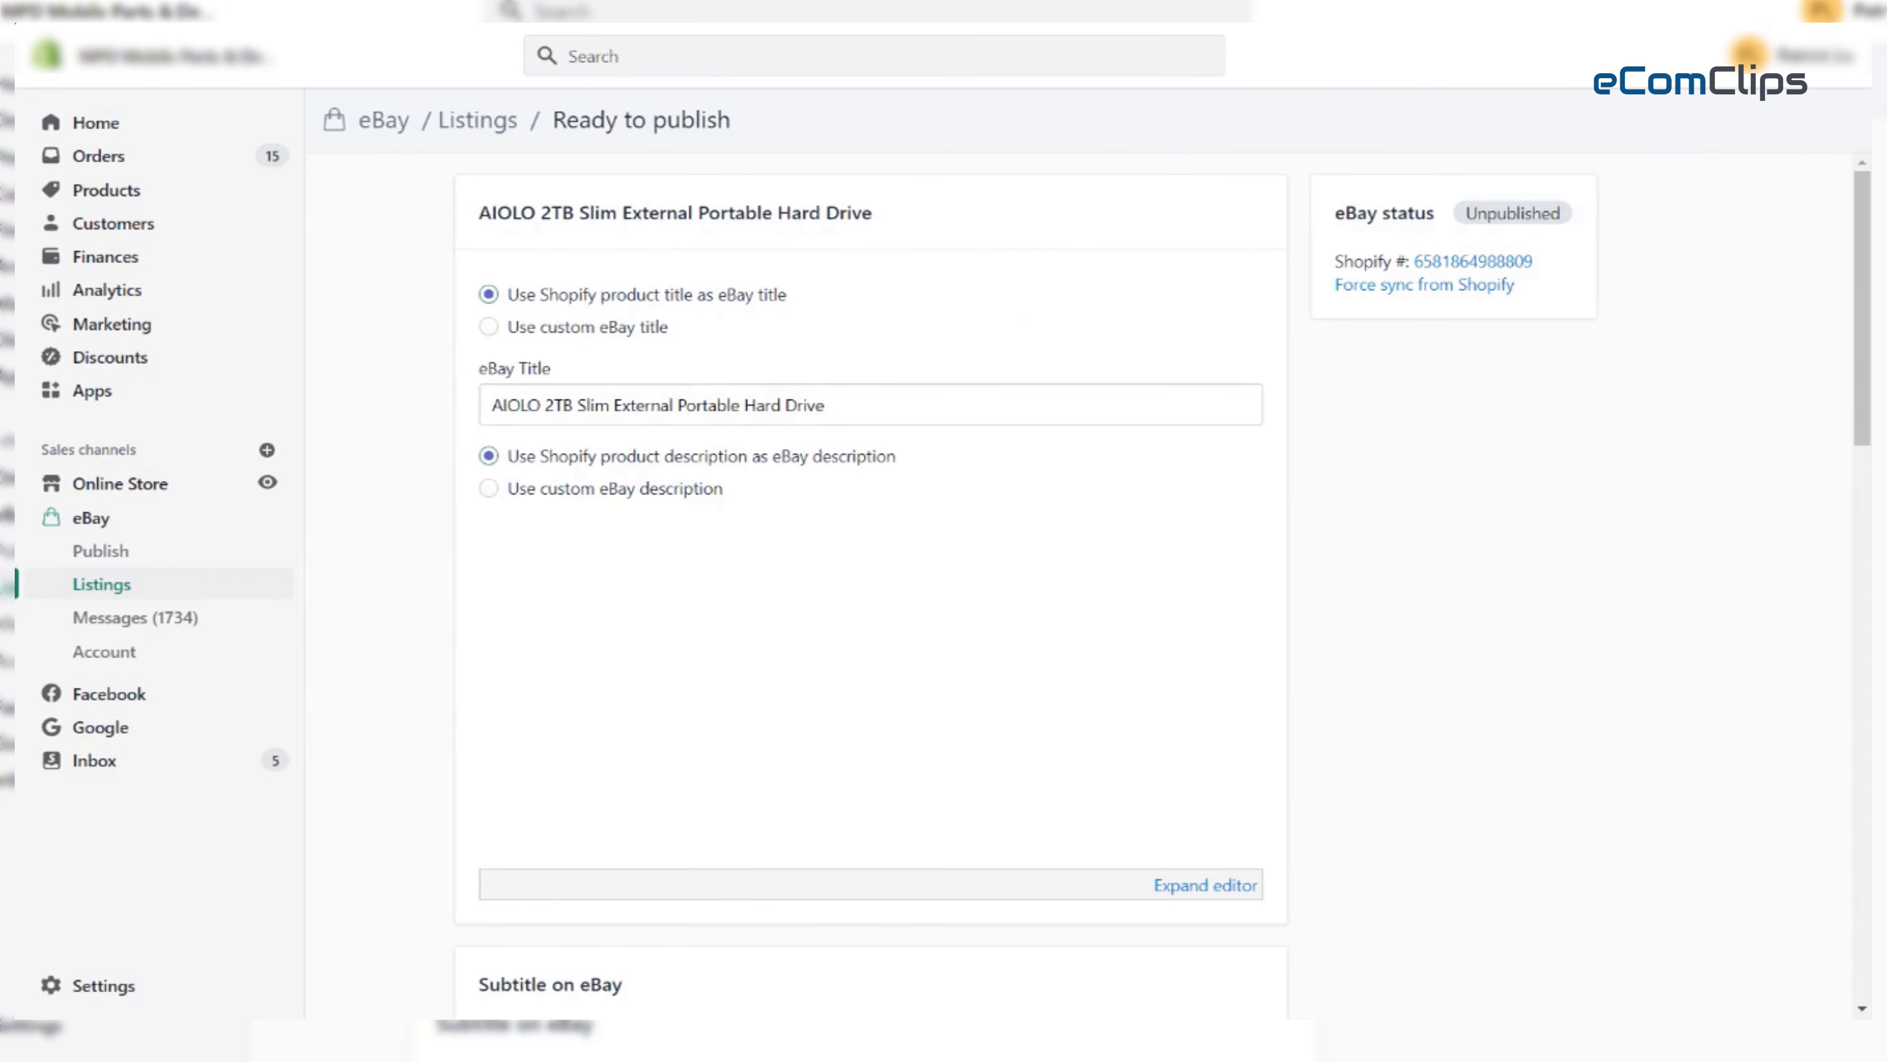
left_click(627, 334)
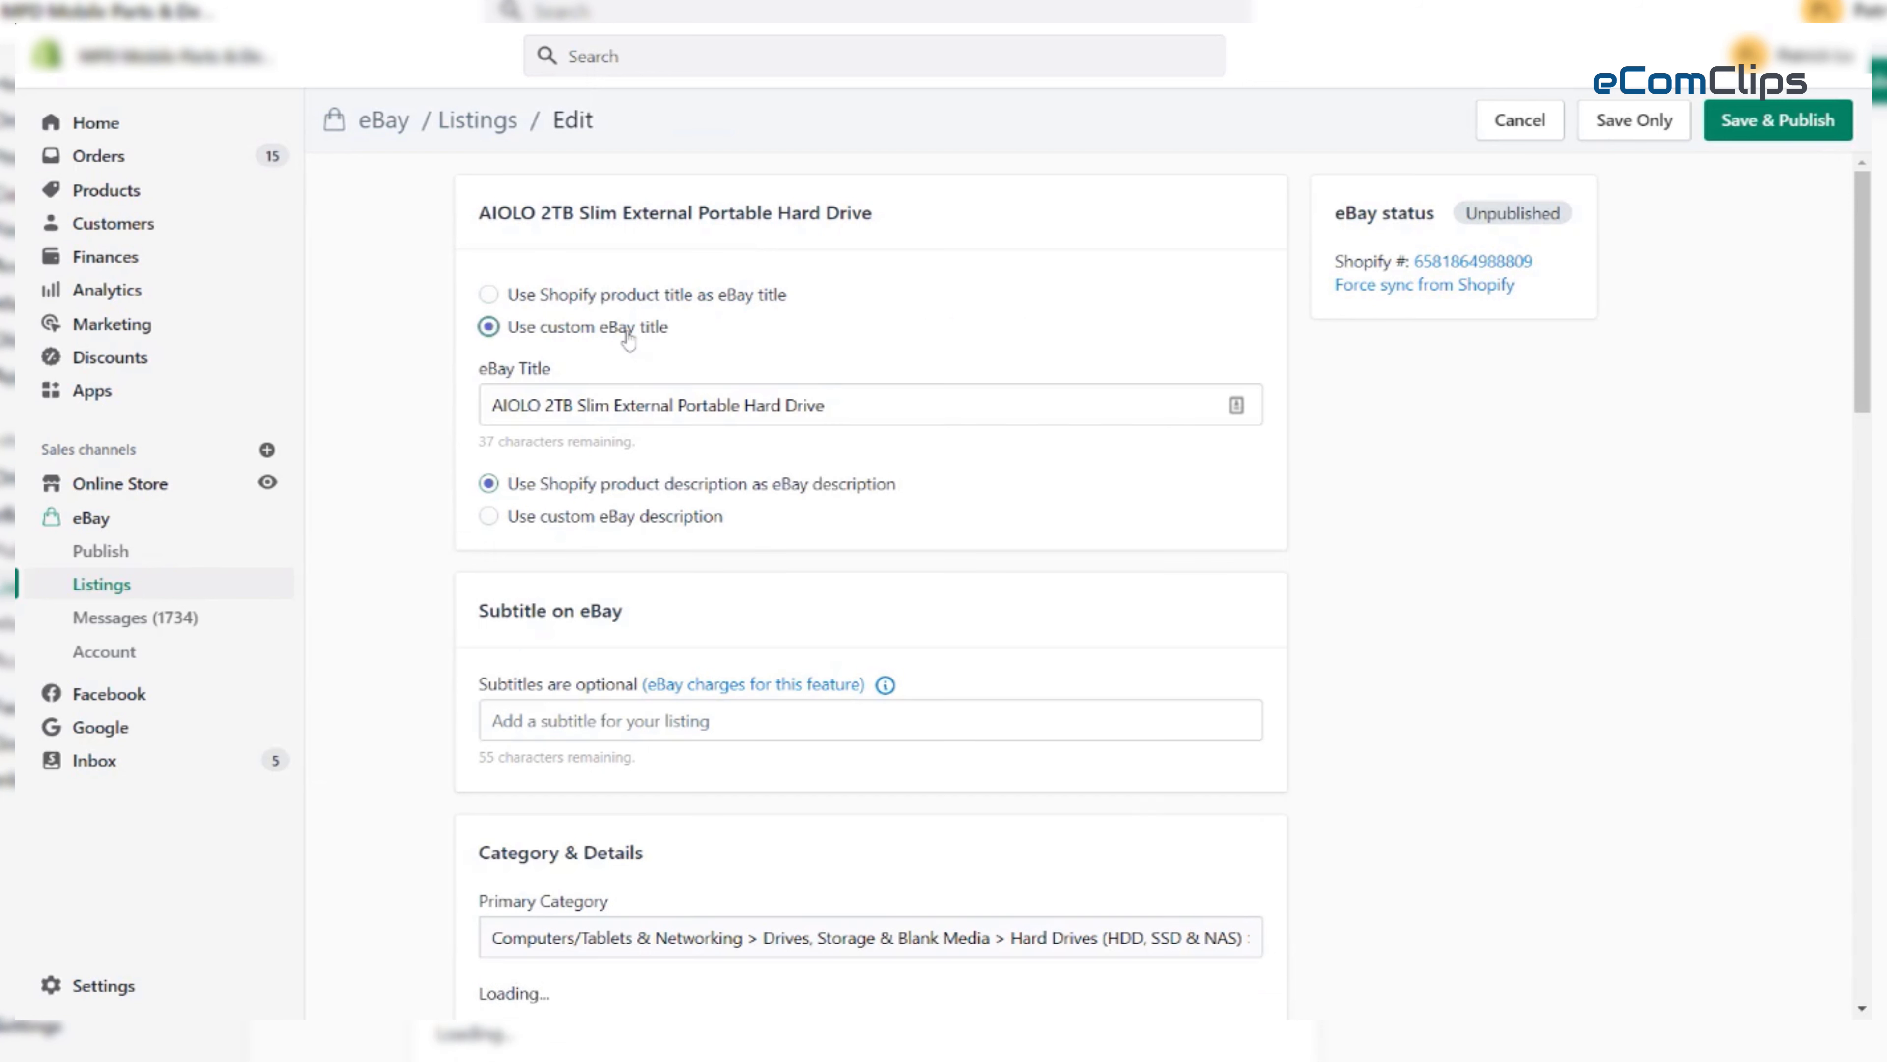
left_click(623, 523)
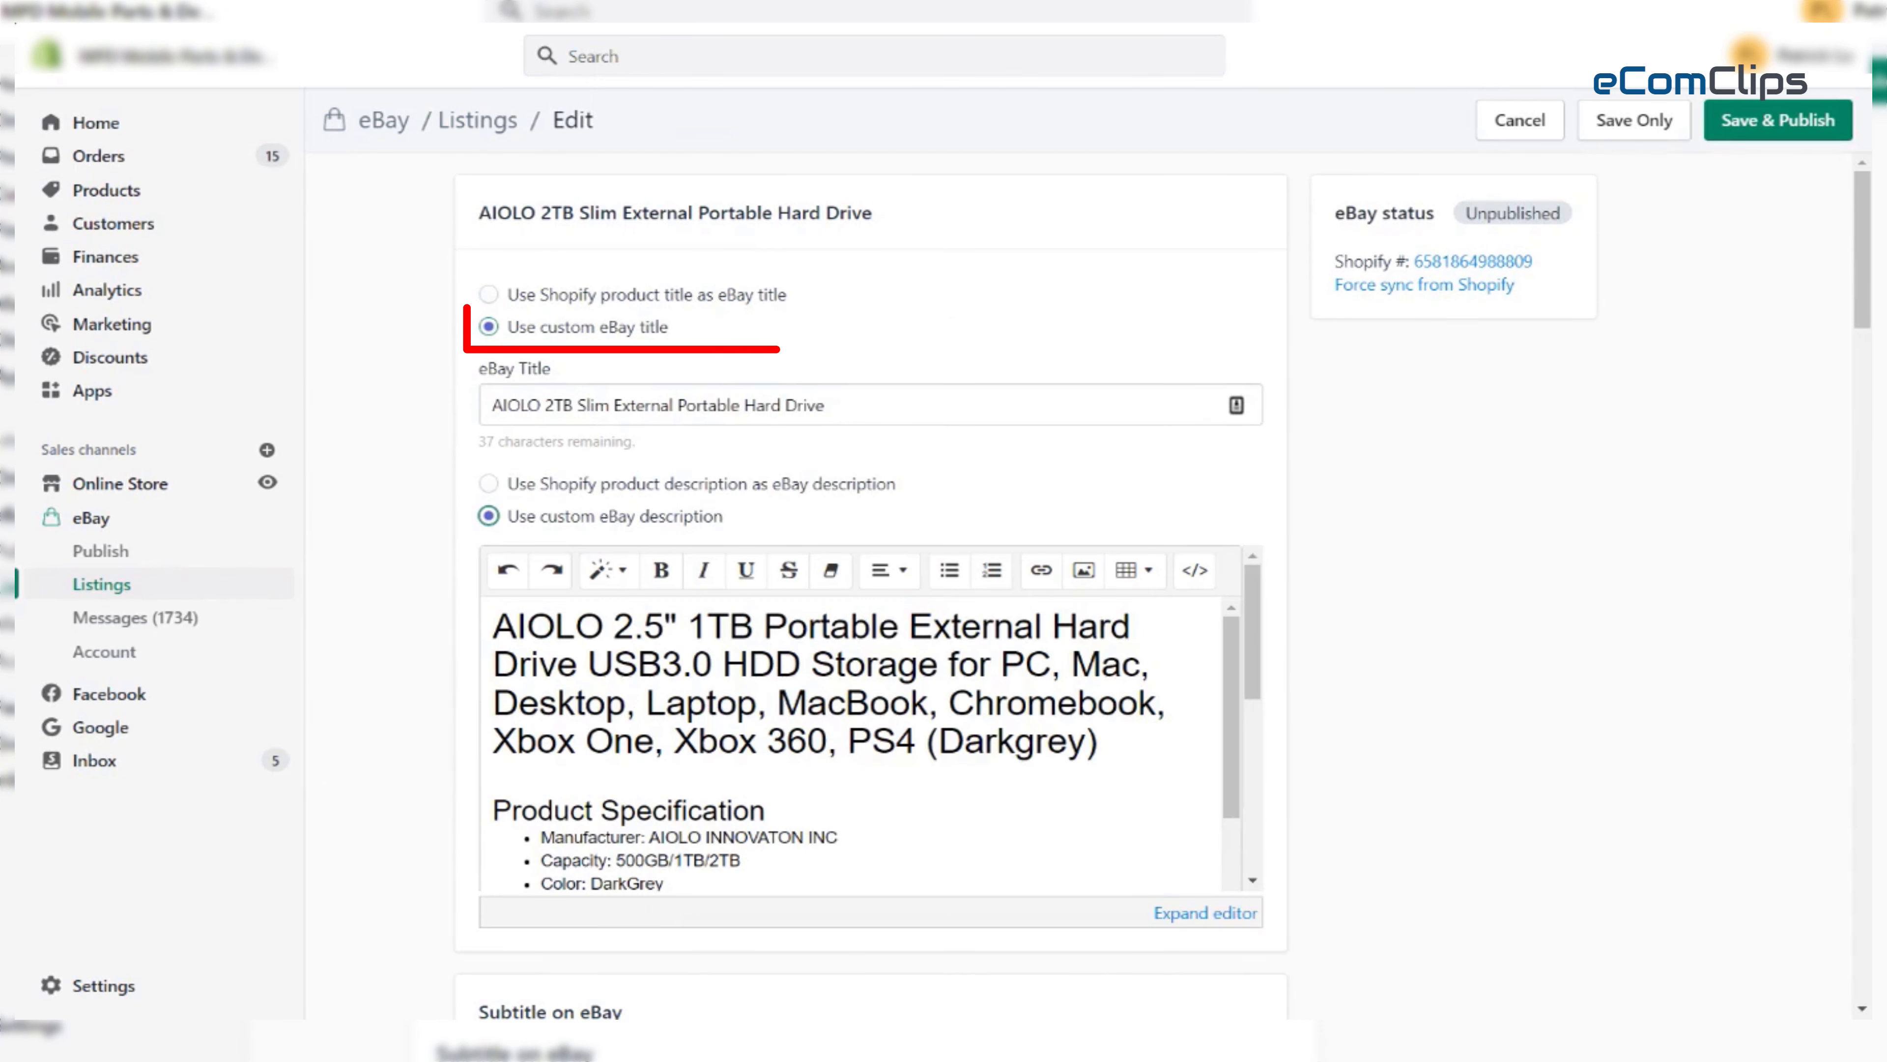
left_click(670, 405)
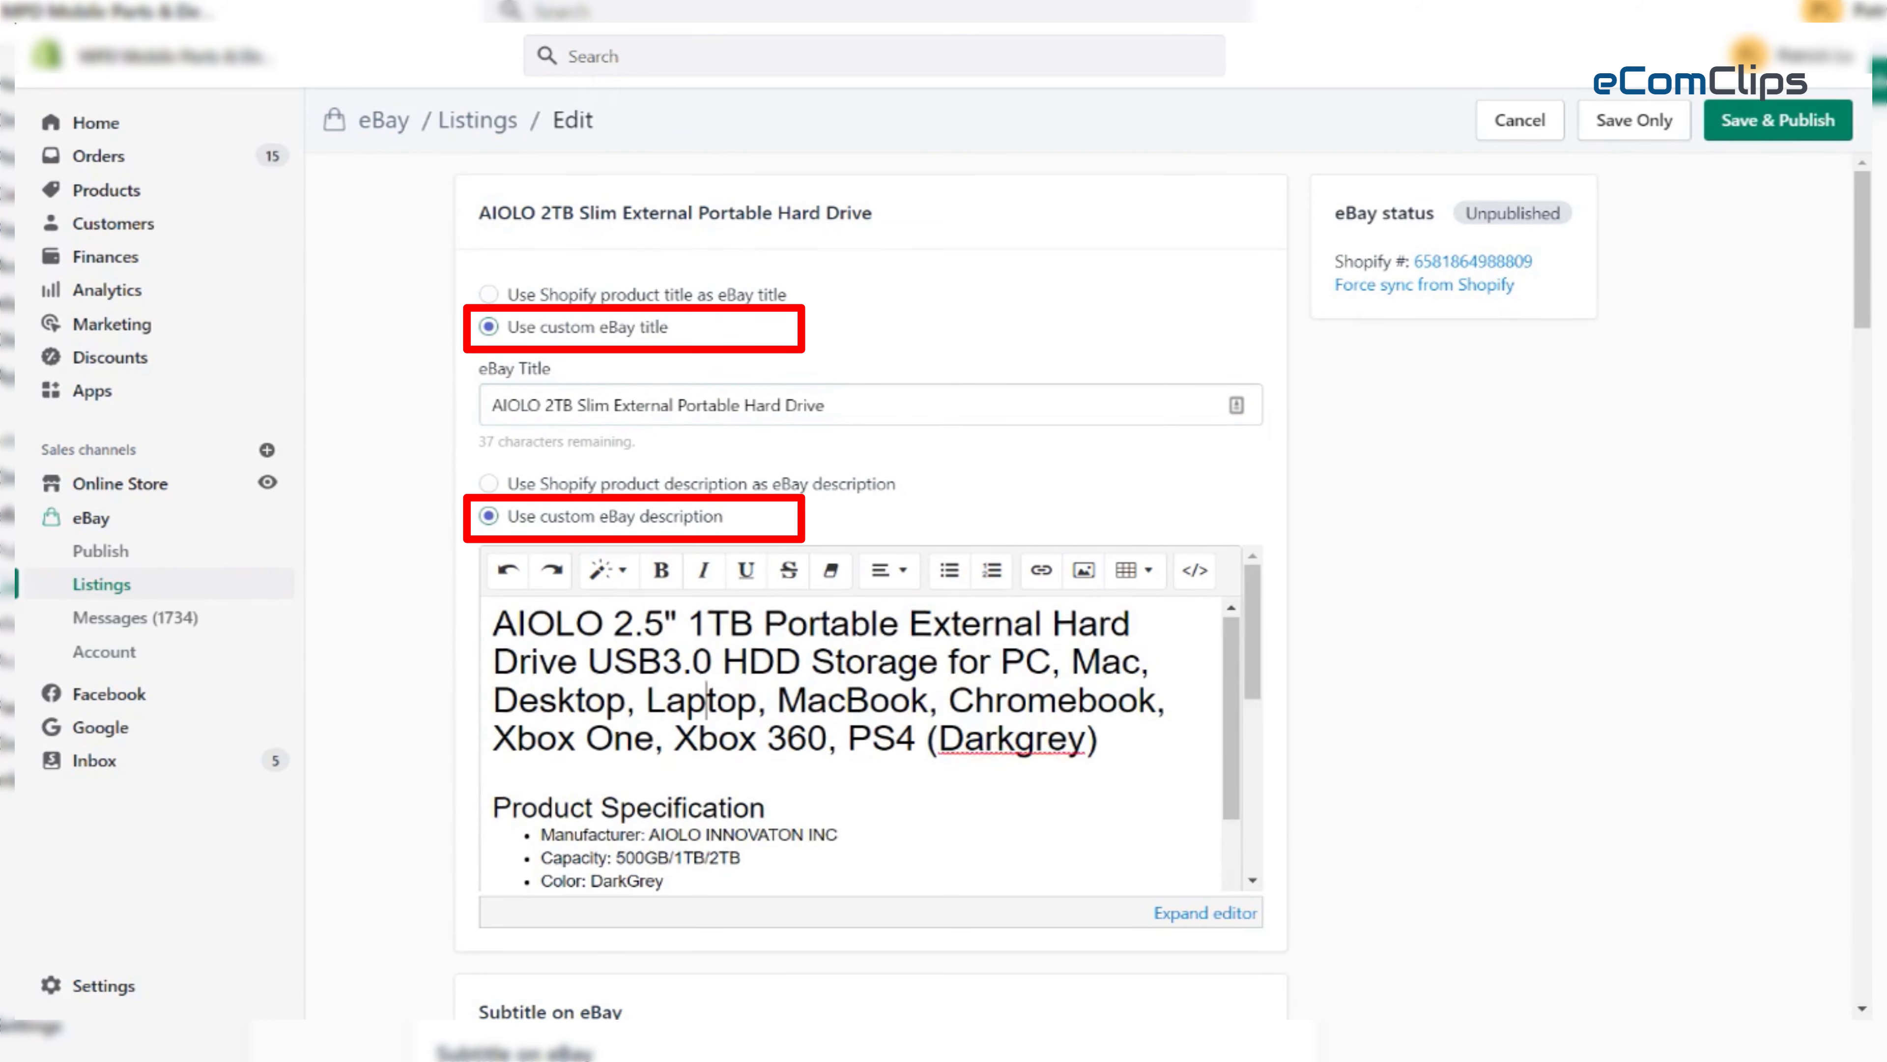
scroll(854, 744, "down", 10)
scroll(855, 744, "down", 10)
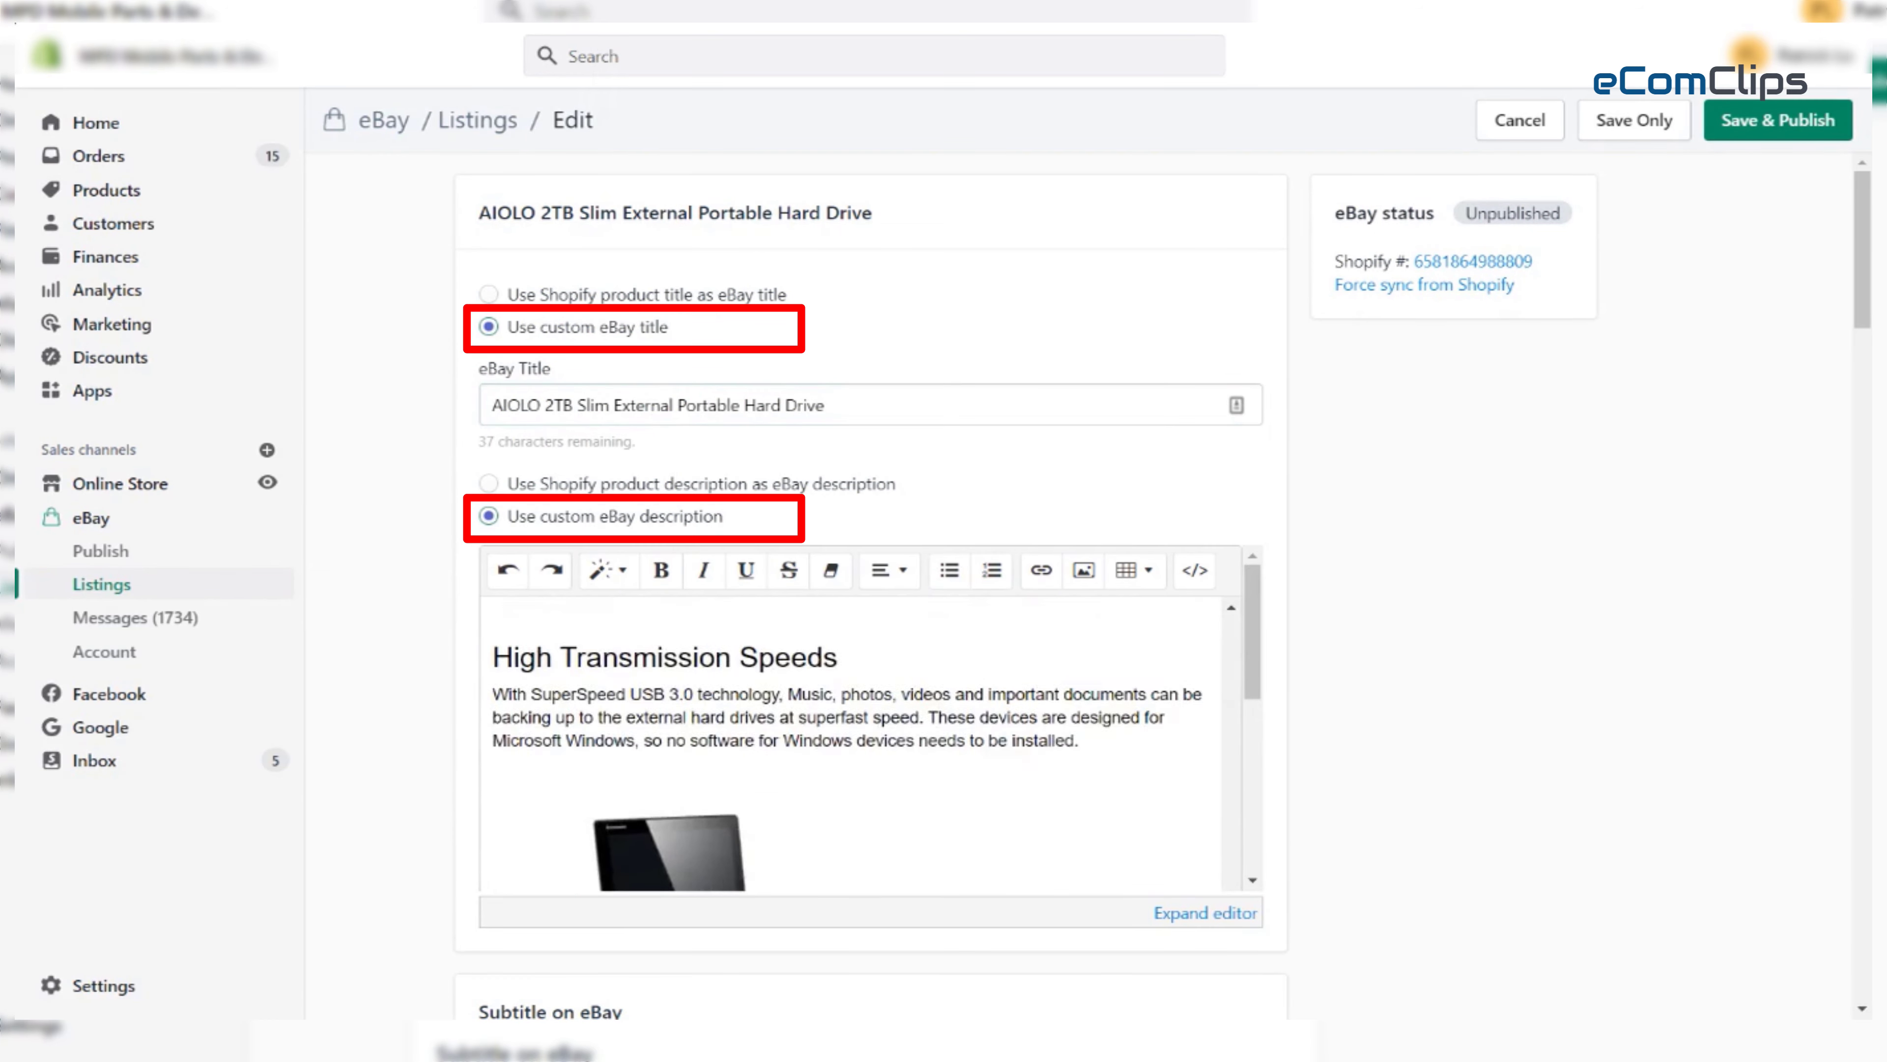
scroll(855, 744, "up", 5)
scroll(855, 743, "up", 10)
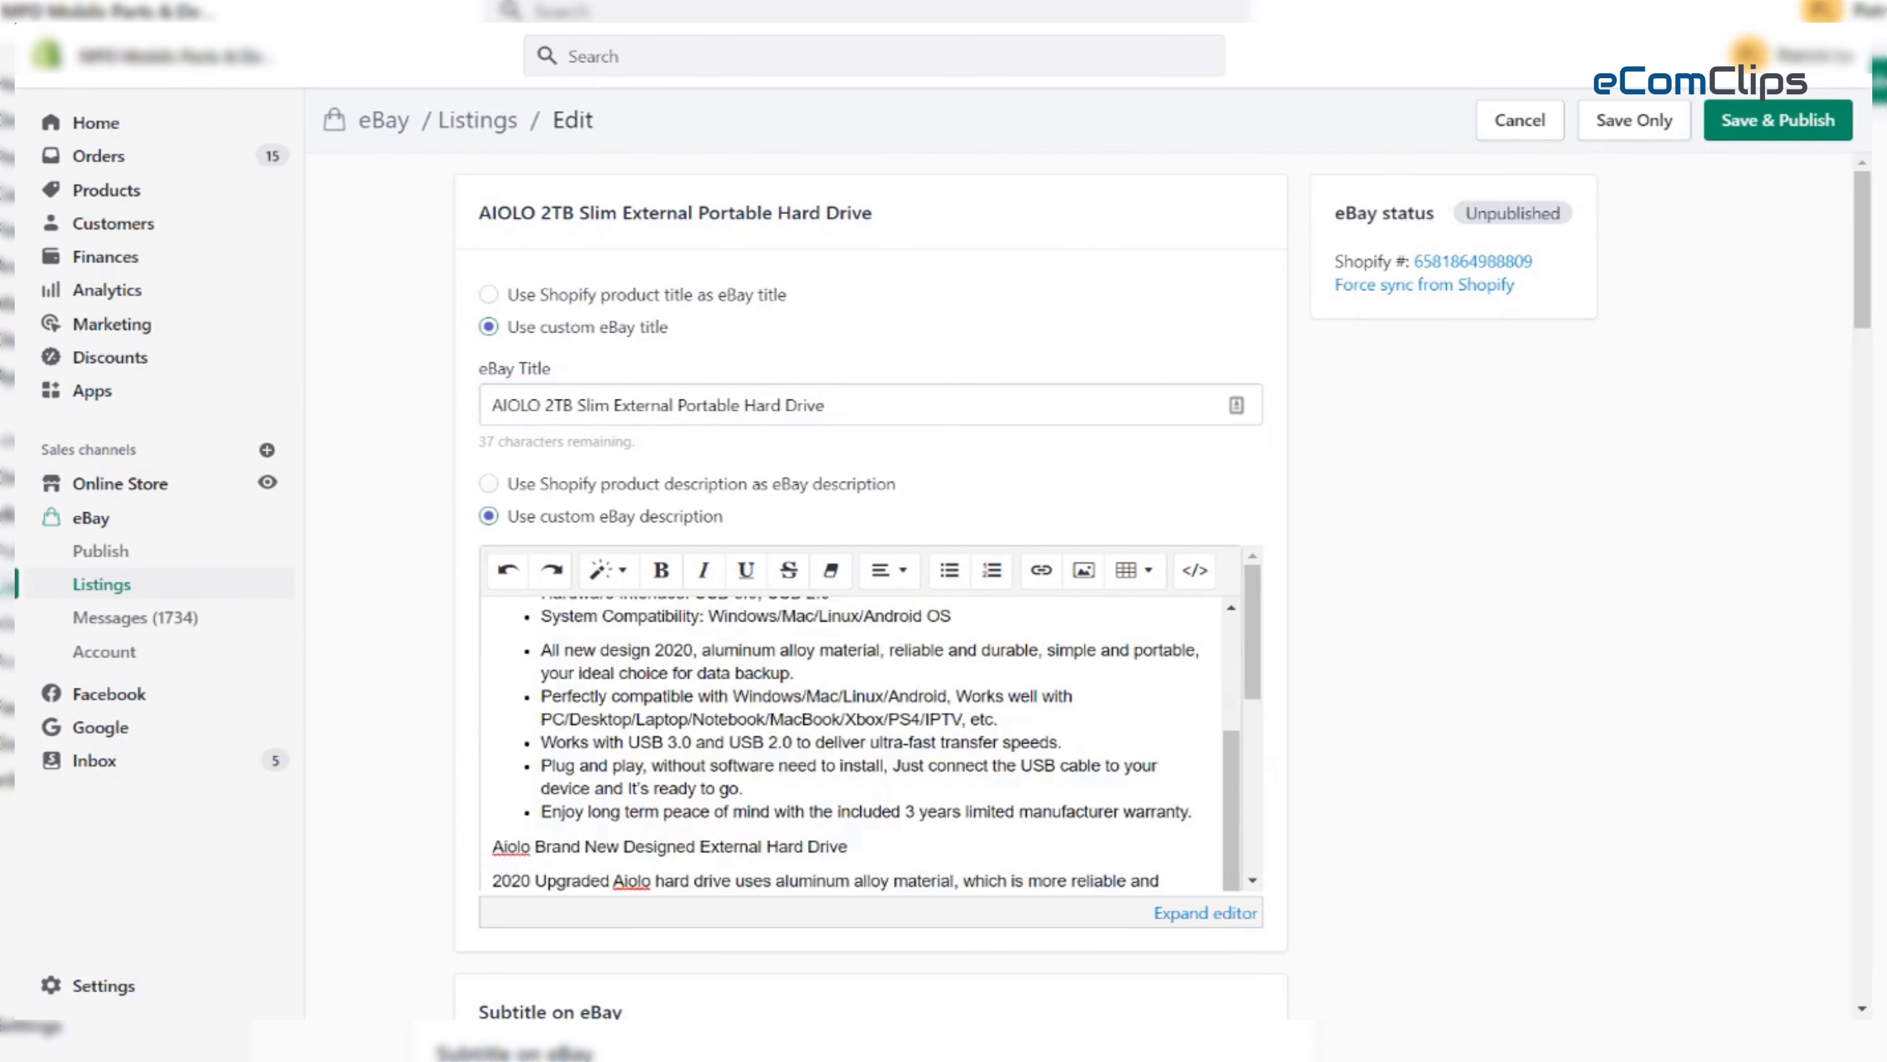
left_click(825, 404)
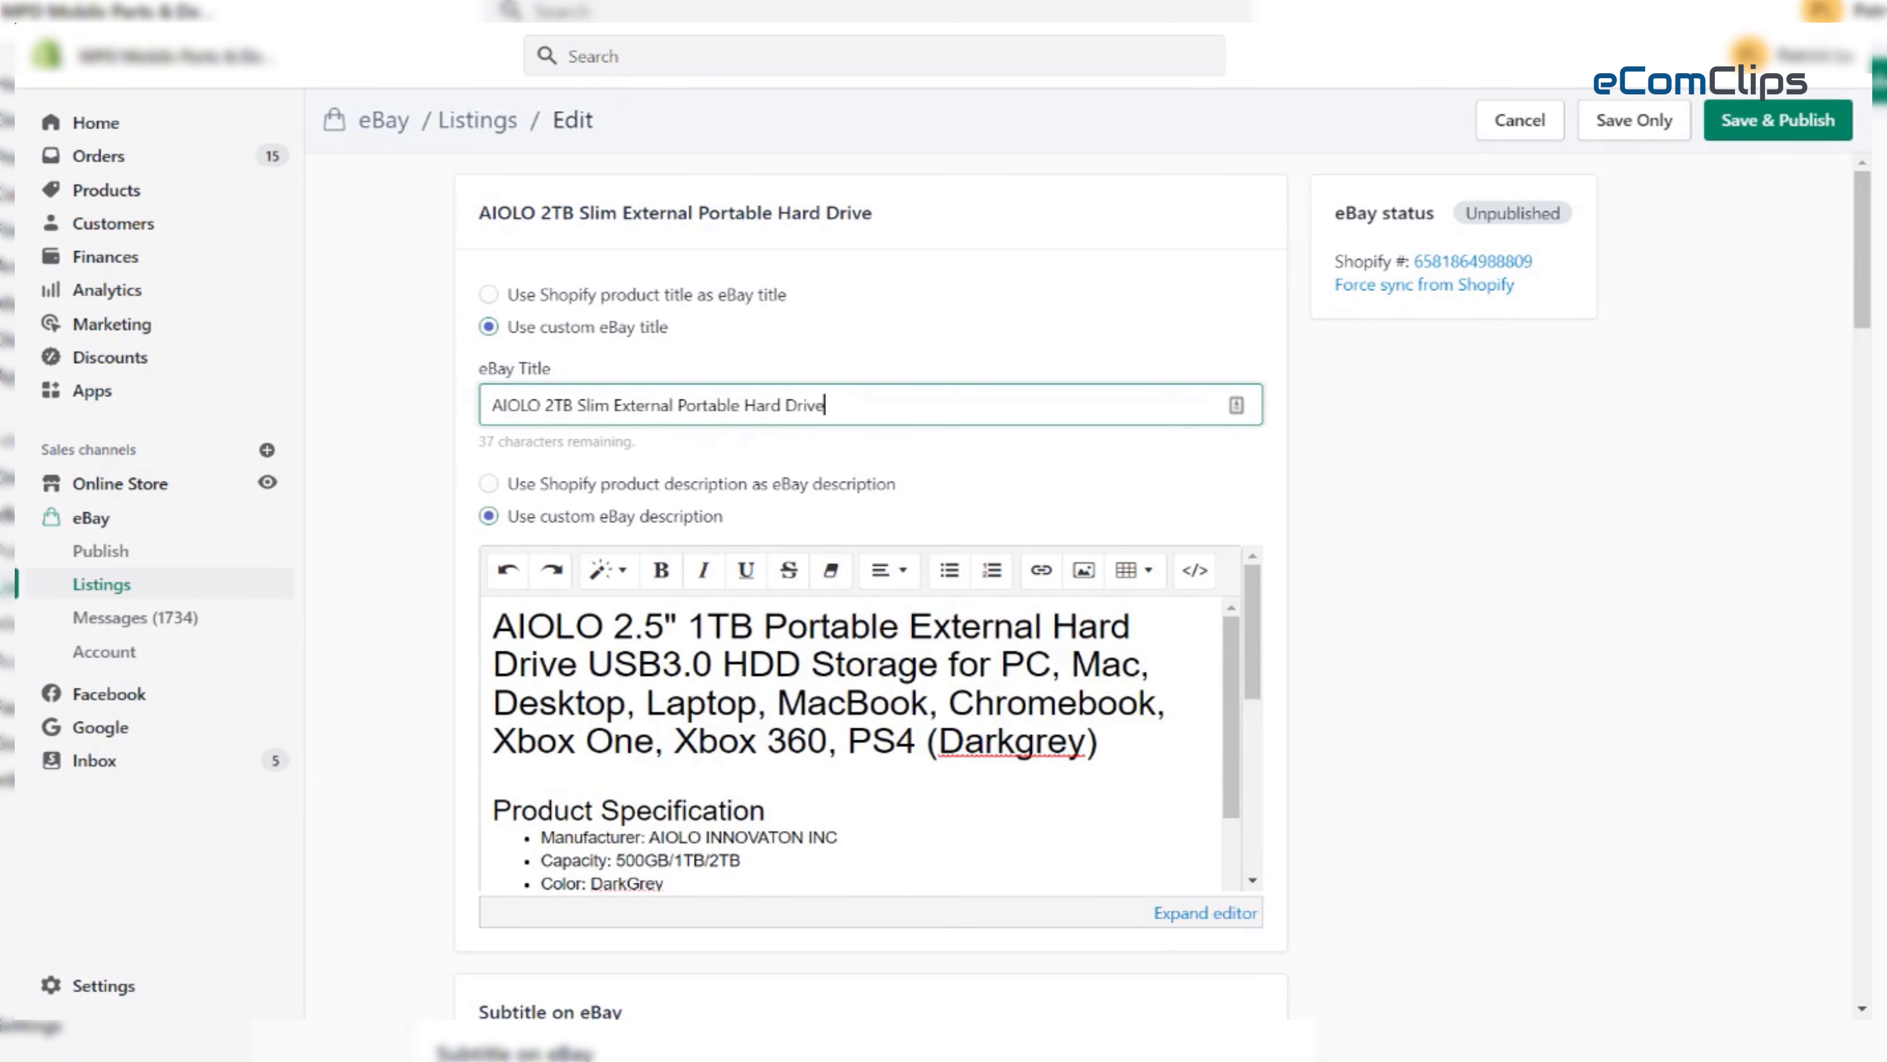
scroll(535, 639, "down", 3)
scroll(855, 744, "up", 3)
left_click(752, 303)
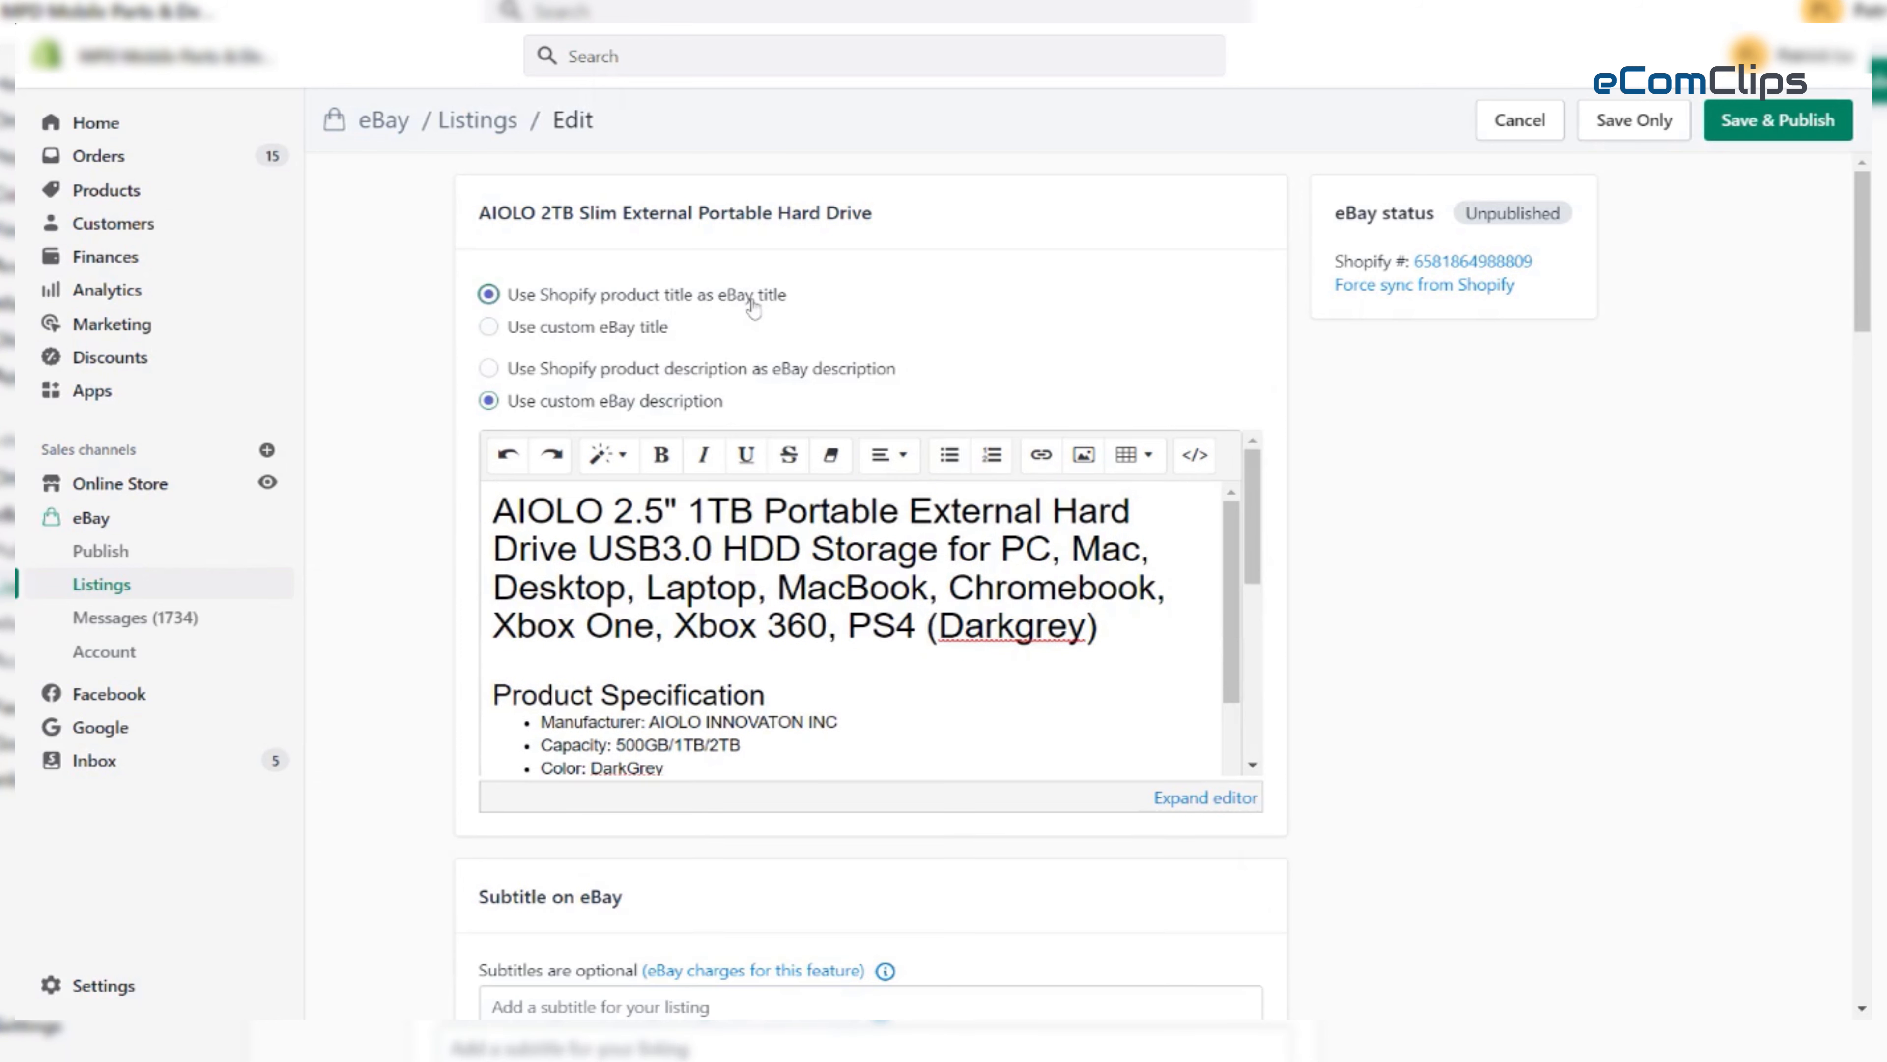
left_click(678, 372)
scroll(829, 647, "down", 5)
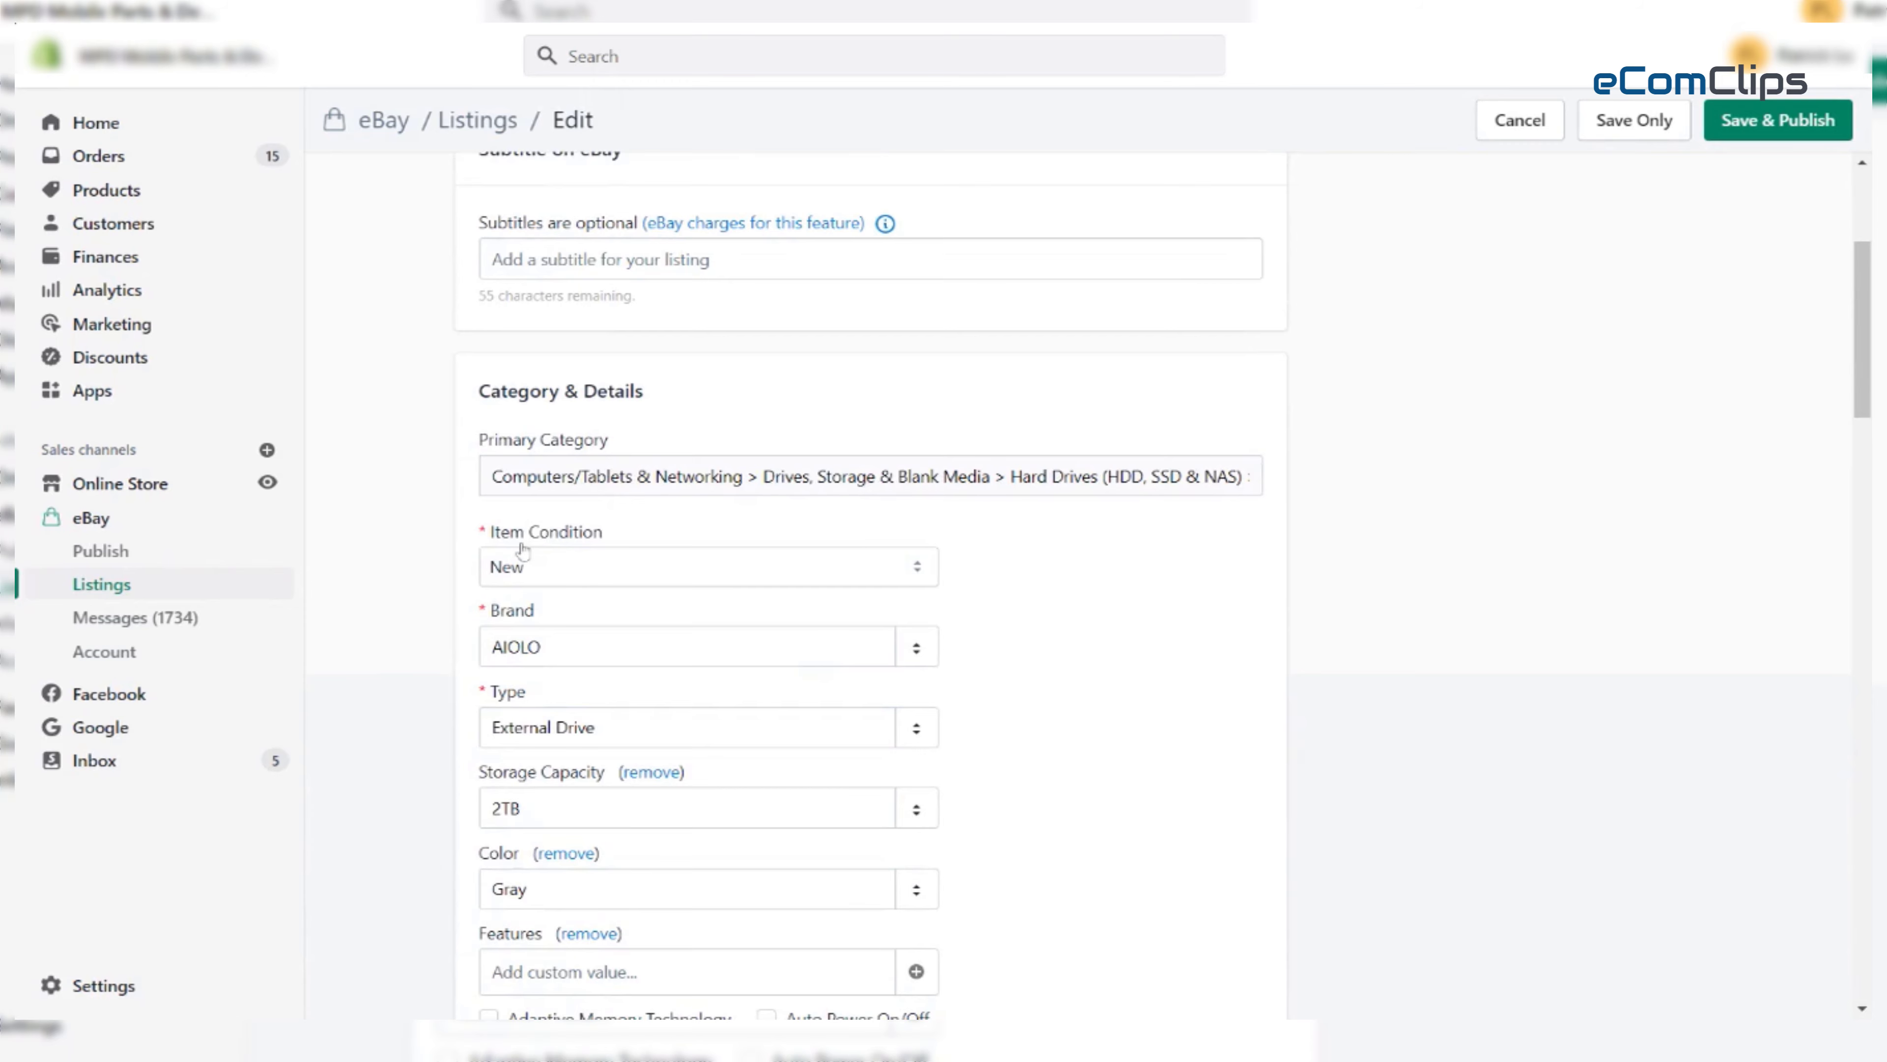
scroll(527, 550, "down", 3)
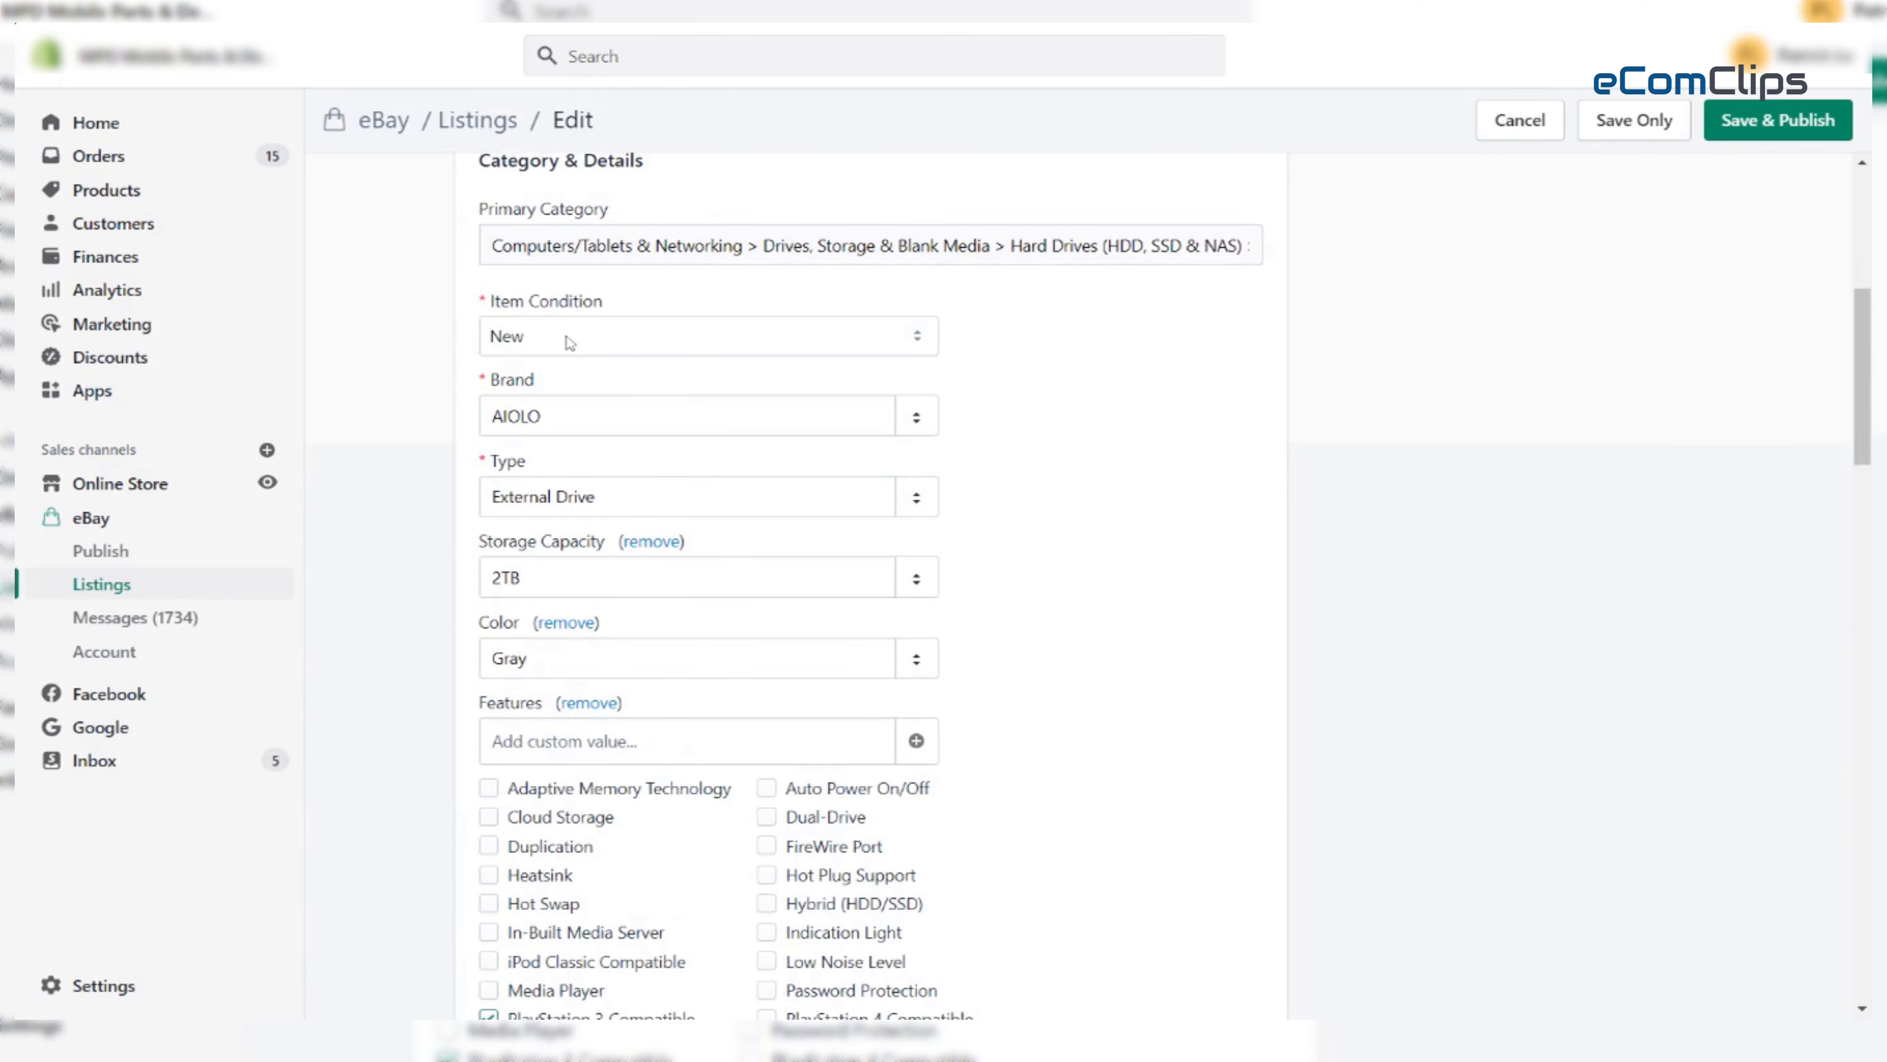
scroll(617, 489, "up", 8)
scroll(618, 508, "down", 3)
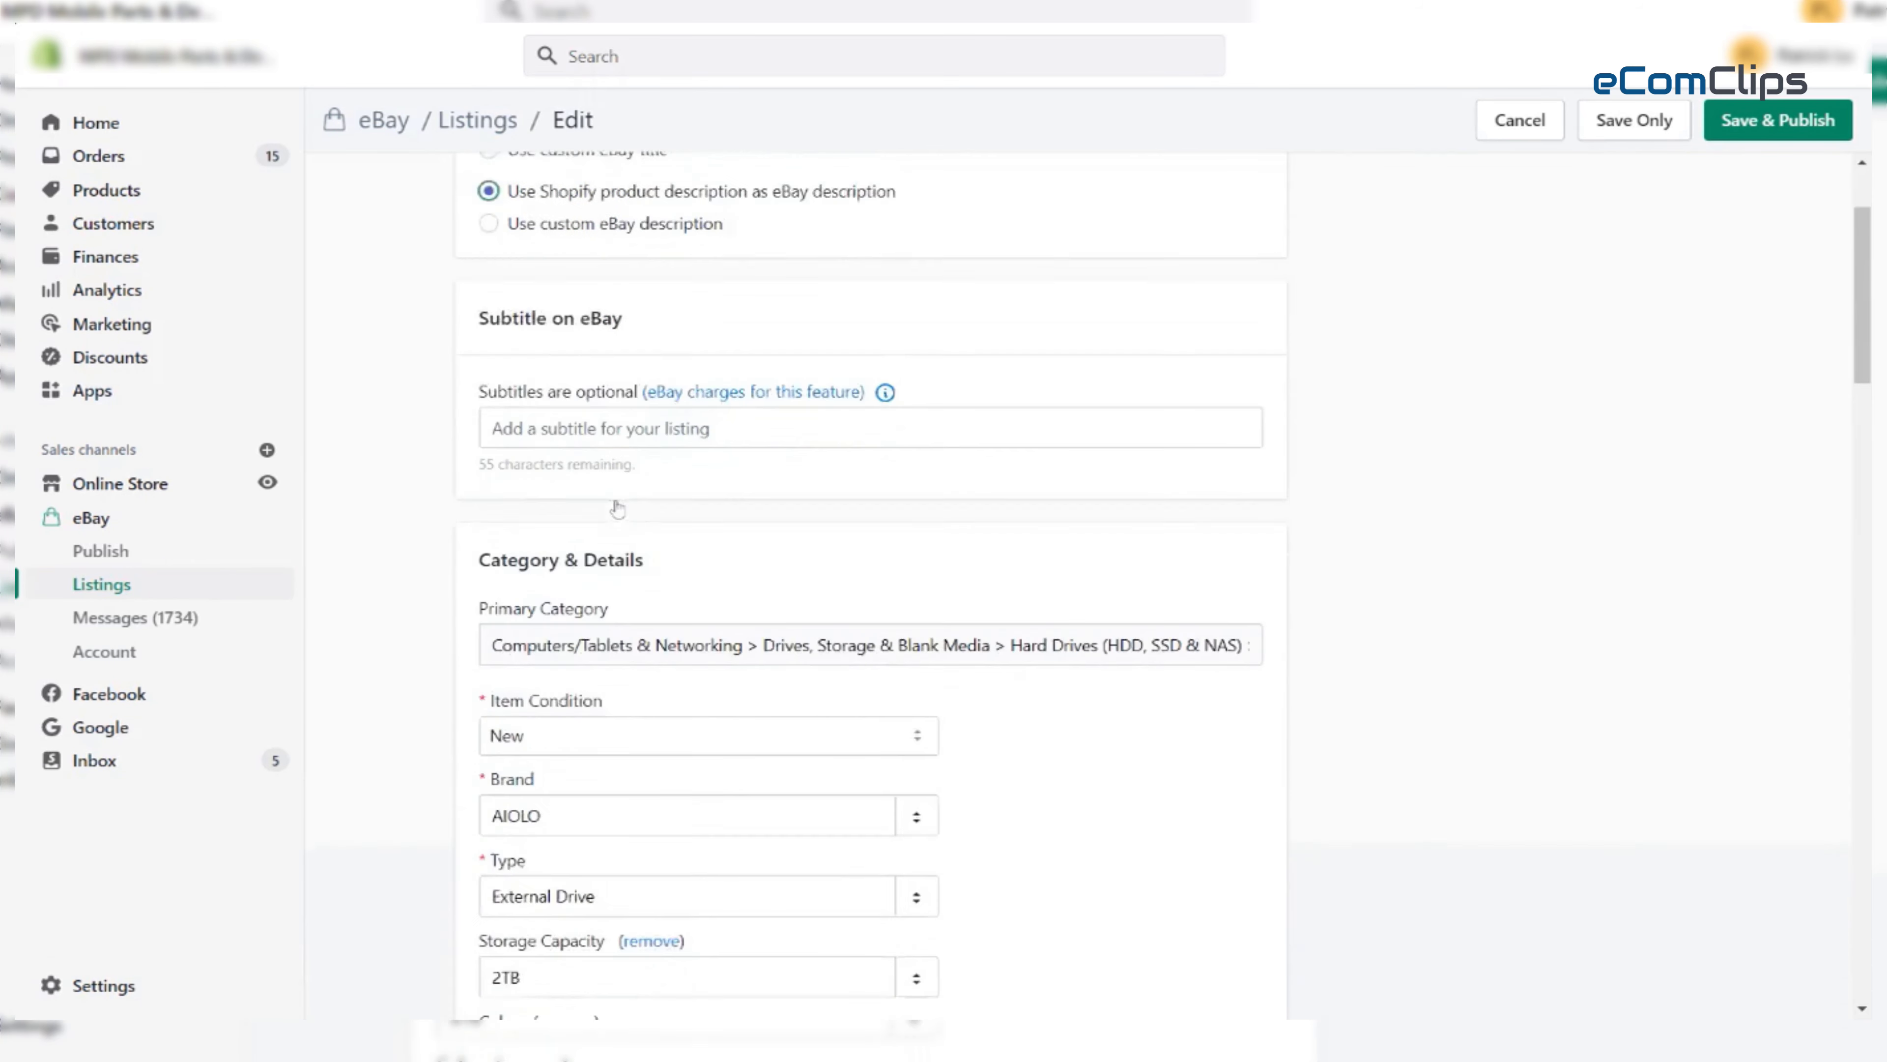
scroll(619, 508, "up", 3)
scroll(619, 508, "down", 6)
scroll(618, 508, "down", 3)
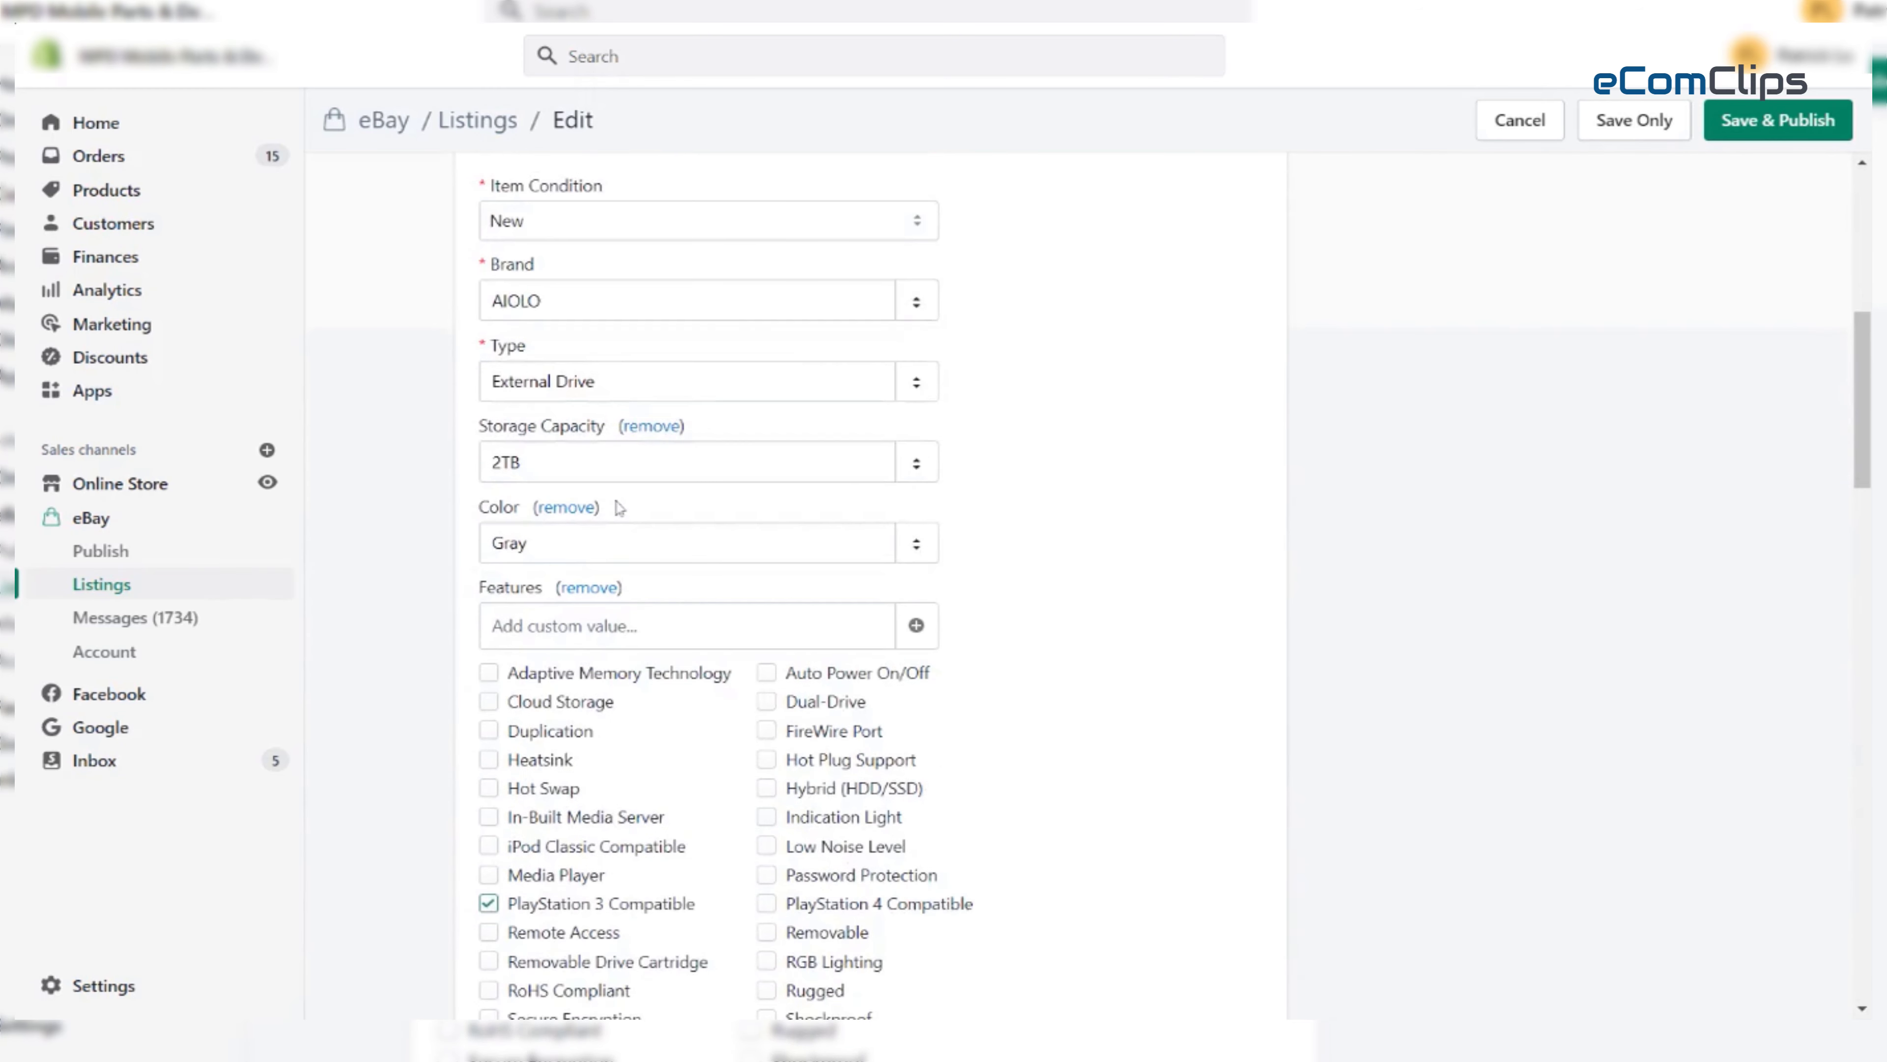
scroll(619, 508, "up", 2)
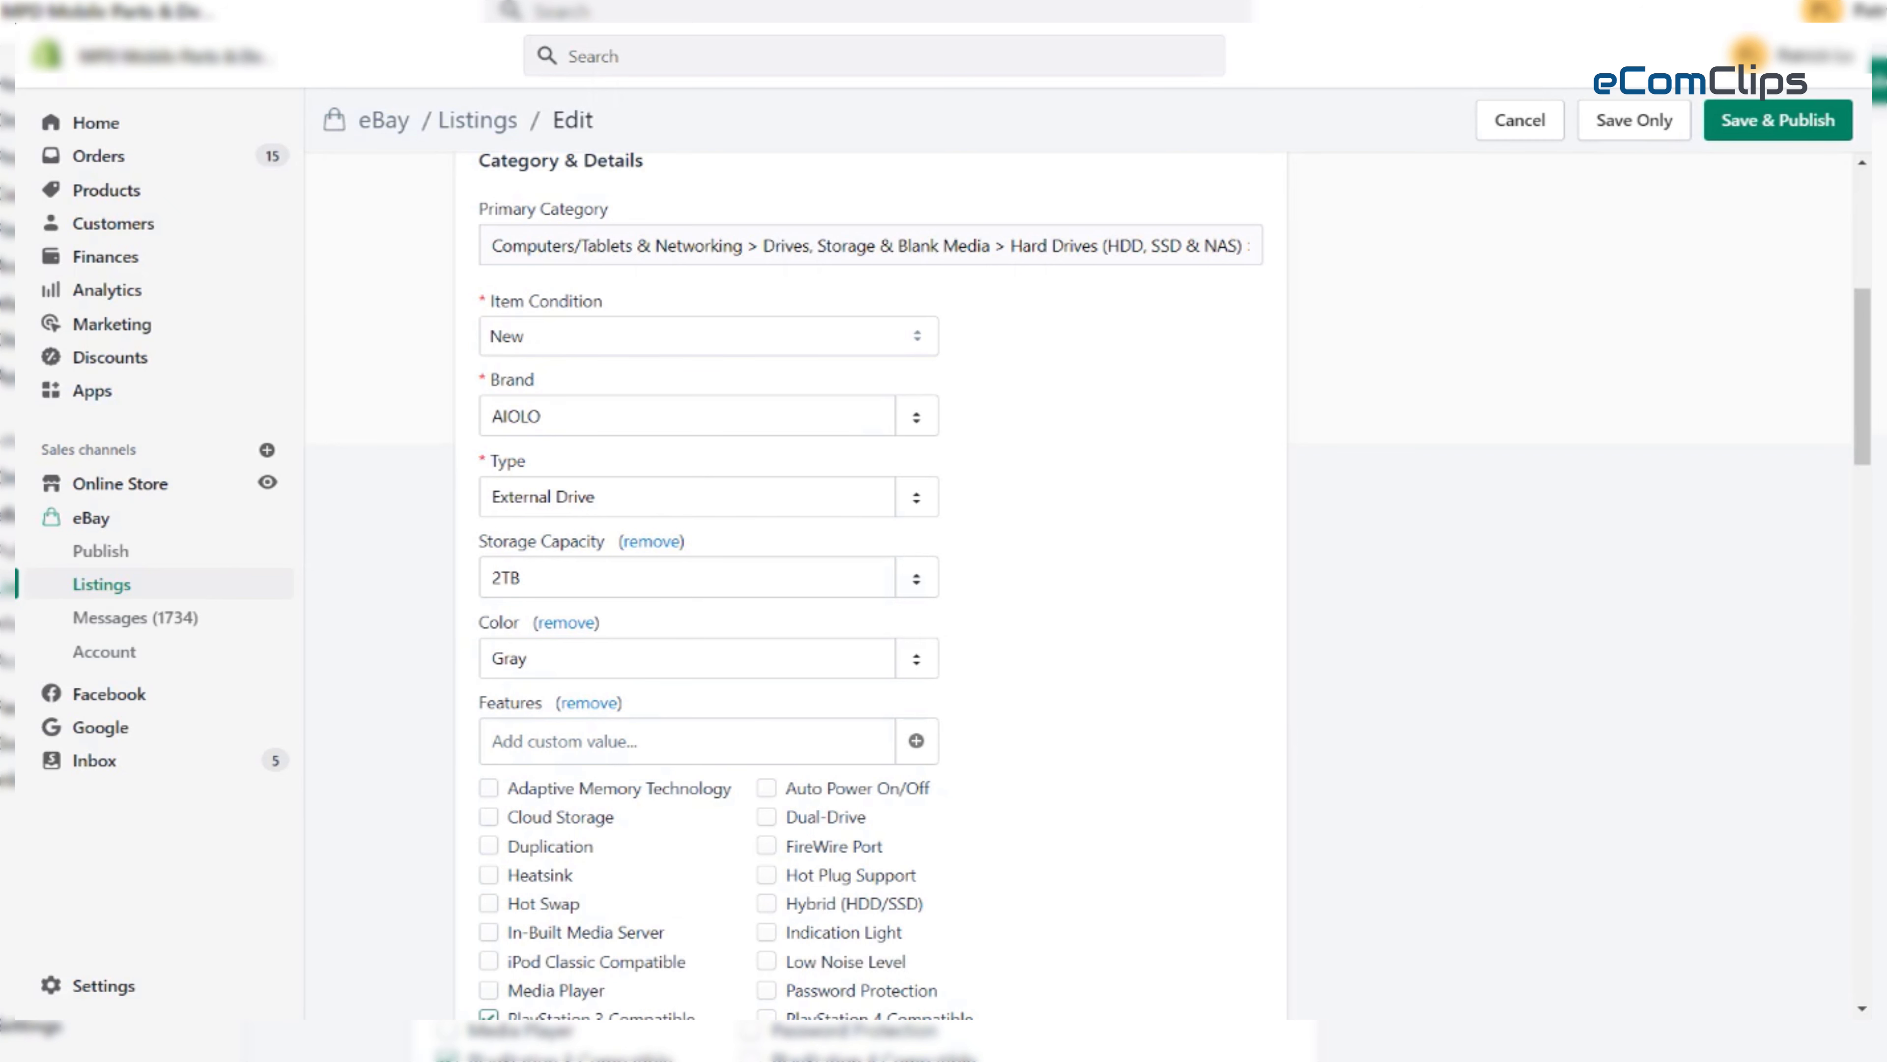
scroll(652, 318, "up", 2)
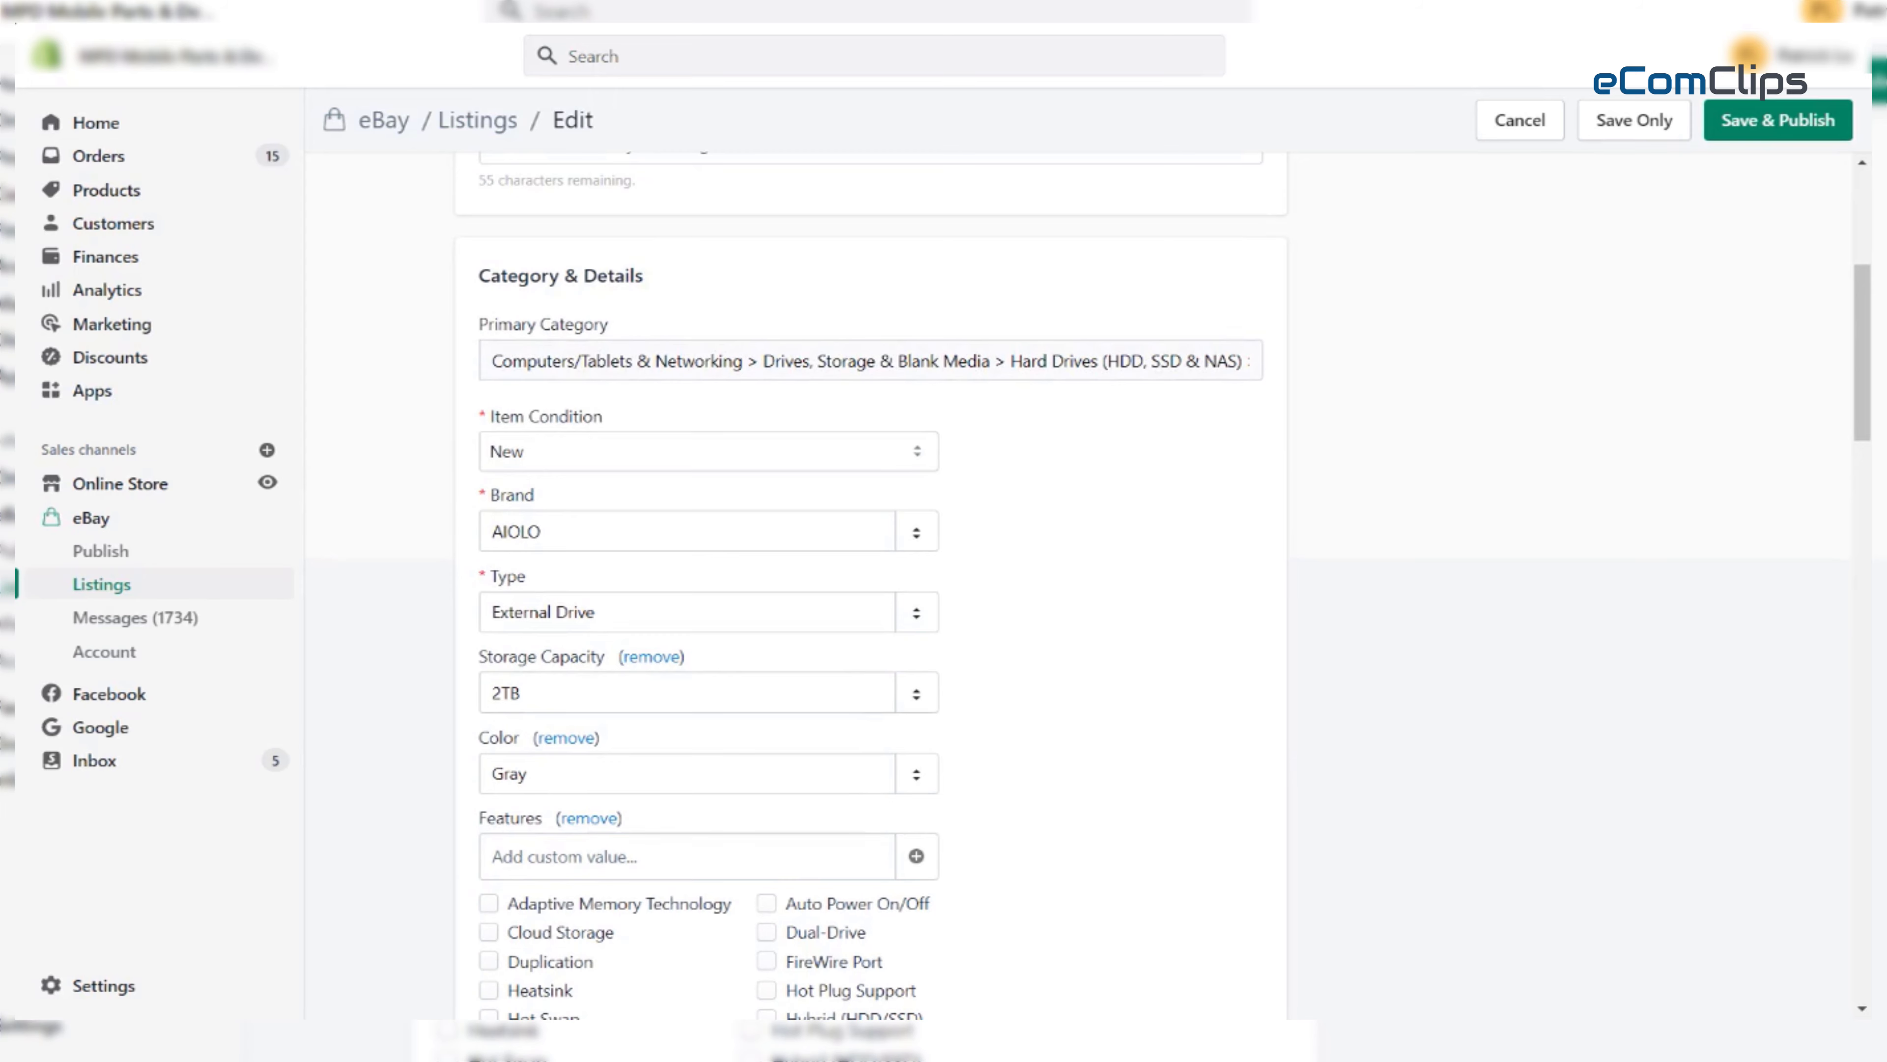
left_click(870, 361)
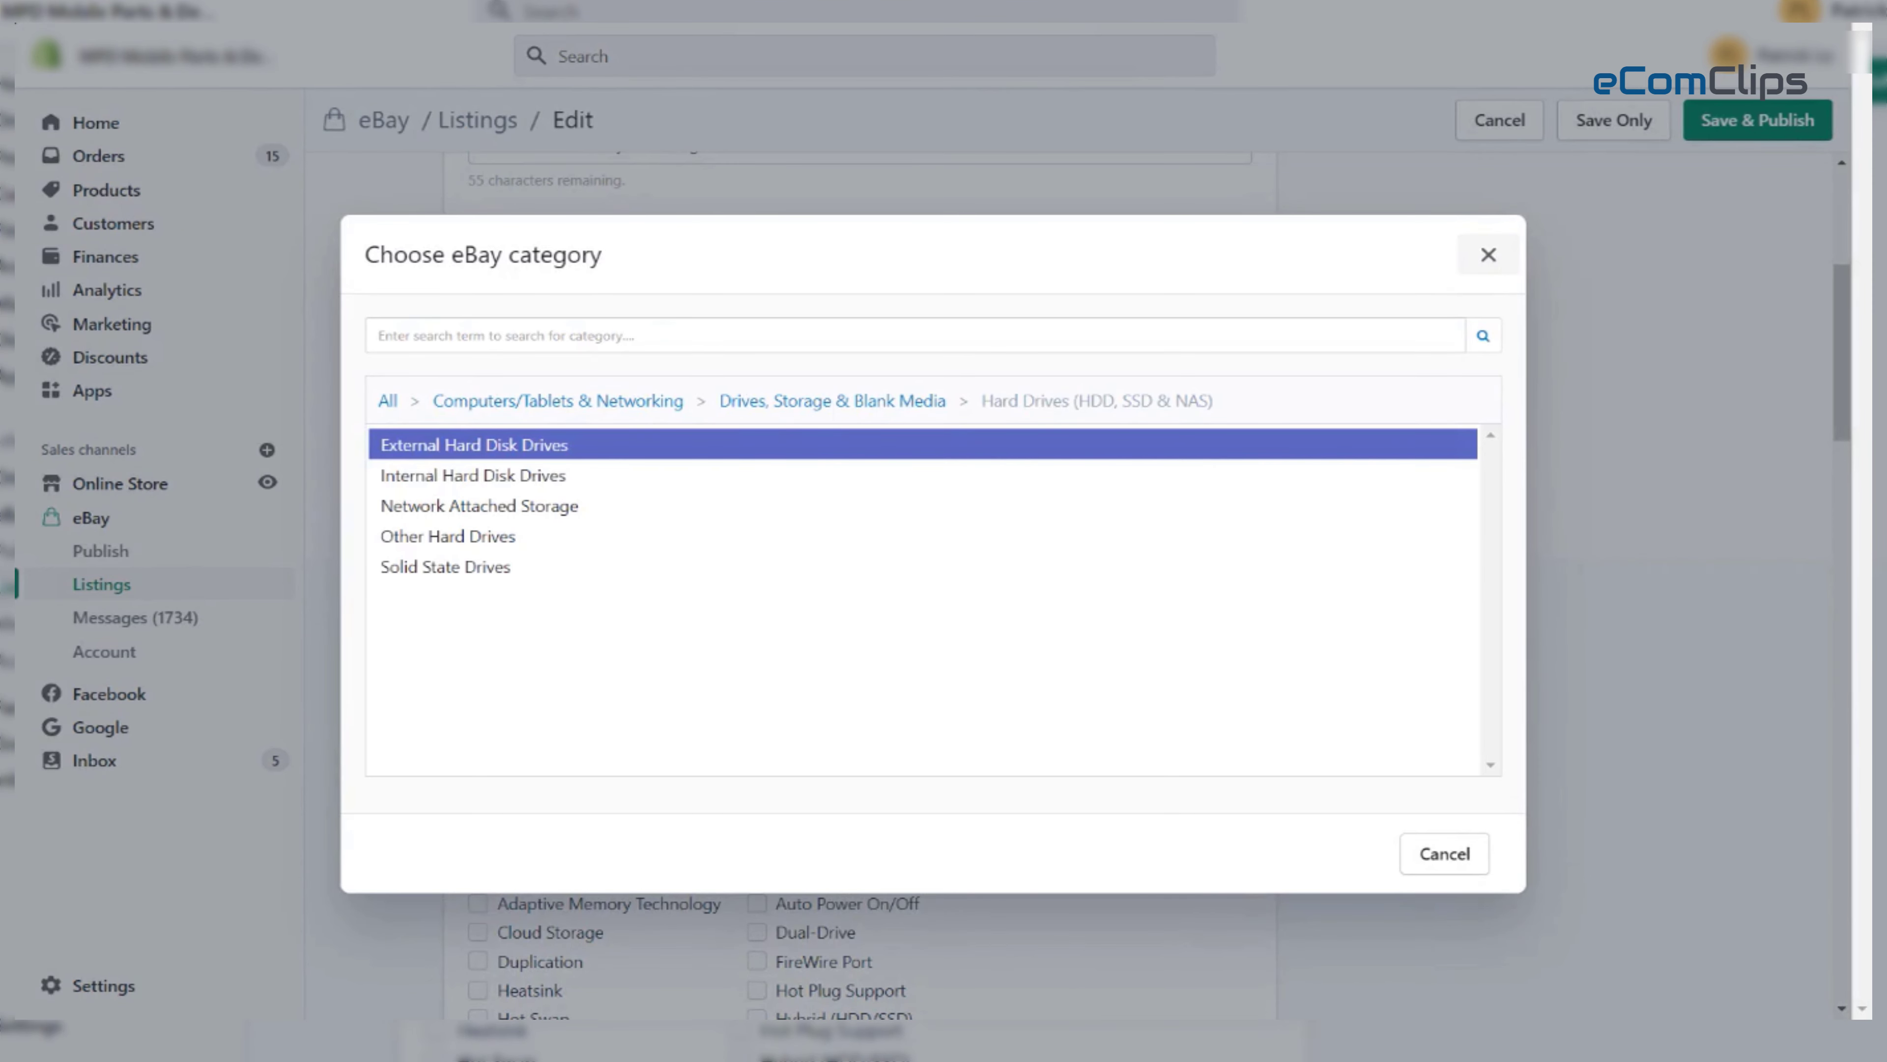
left_click(1490, 256)
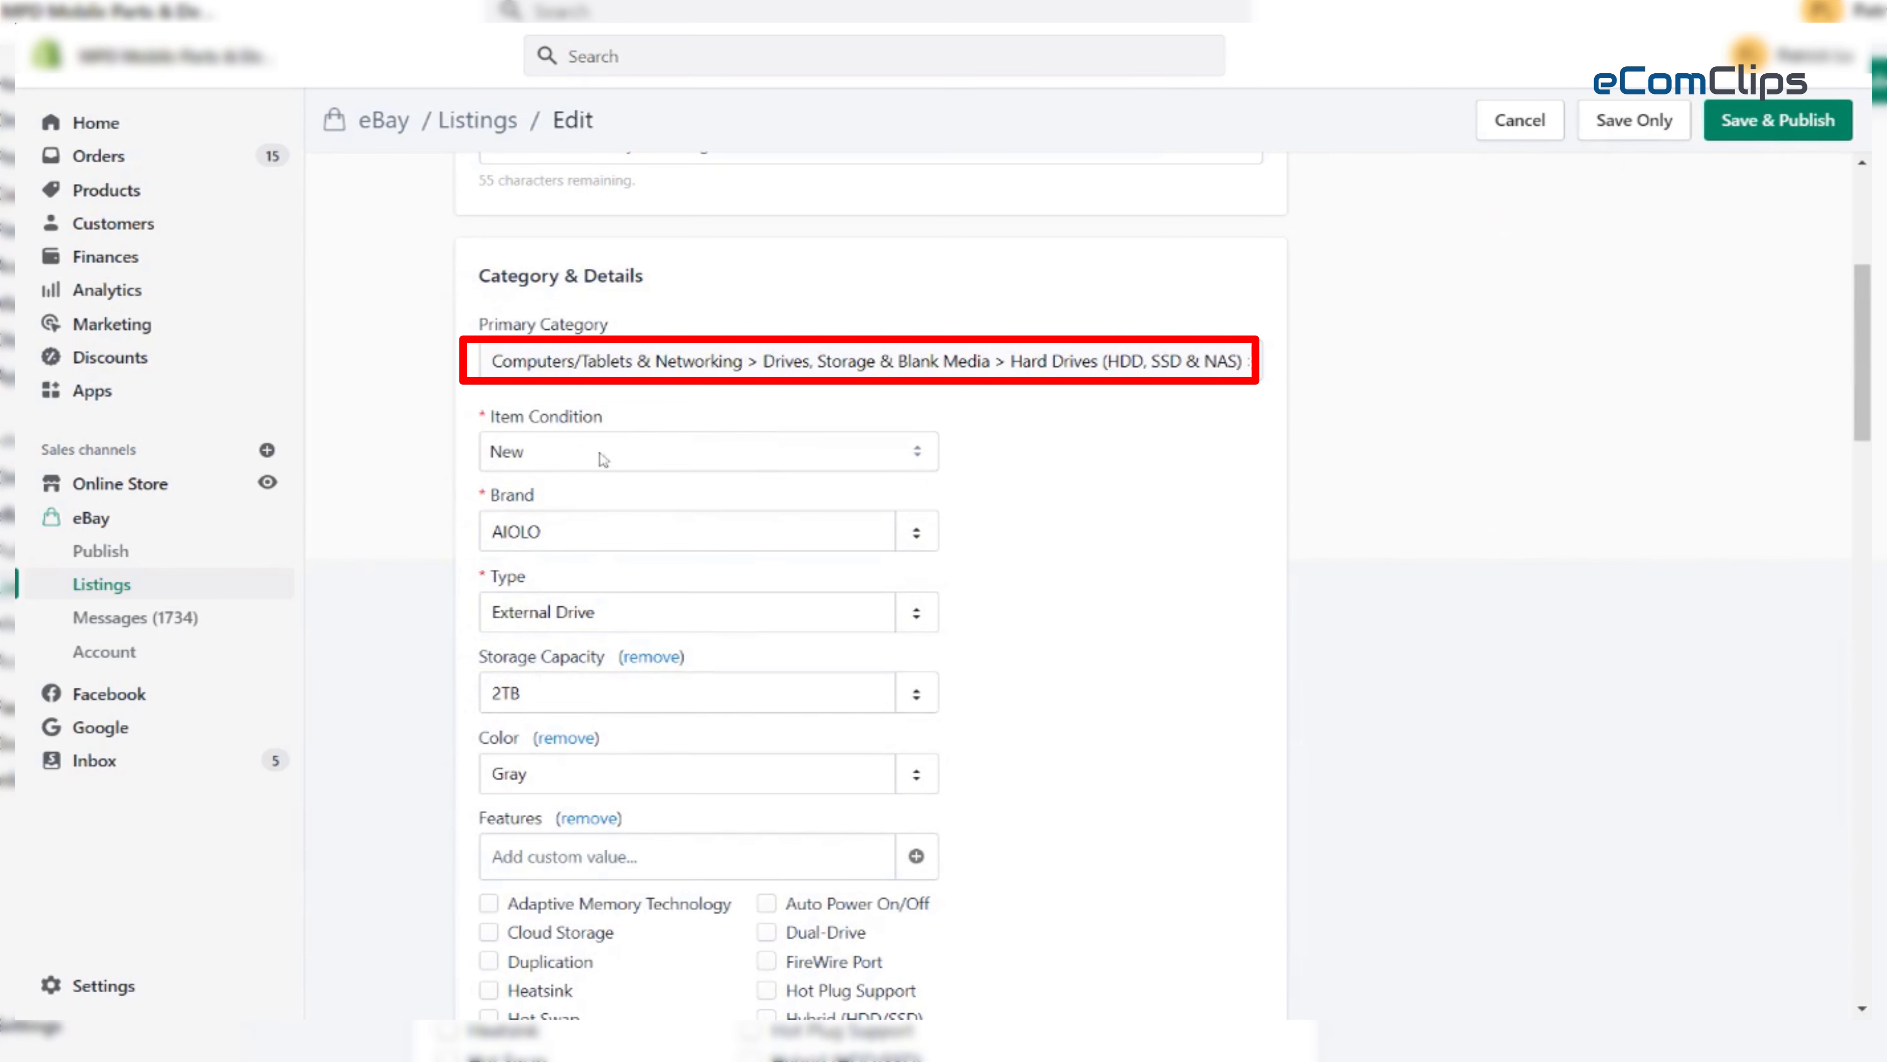
scroll(602, 458, "down", 2)
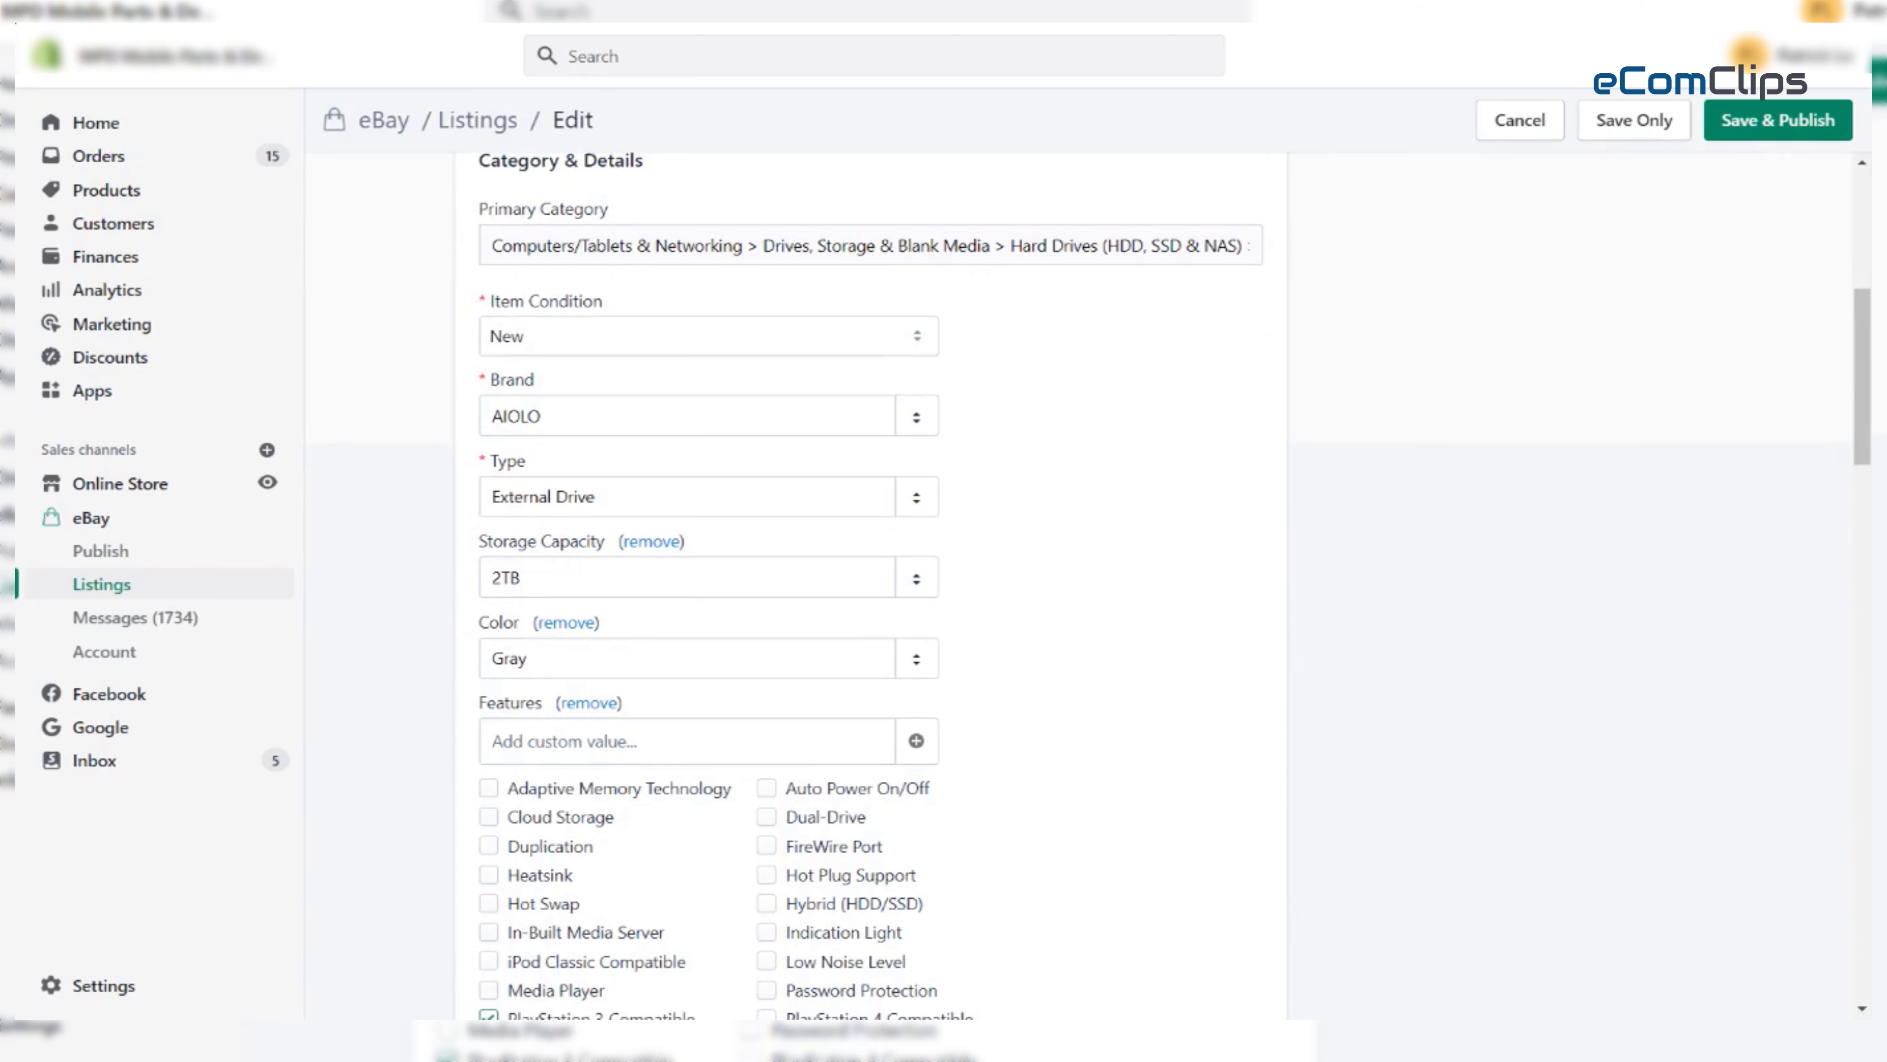
left_click(540, 416)
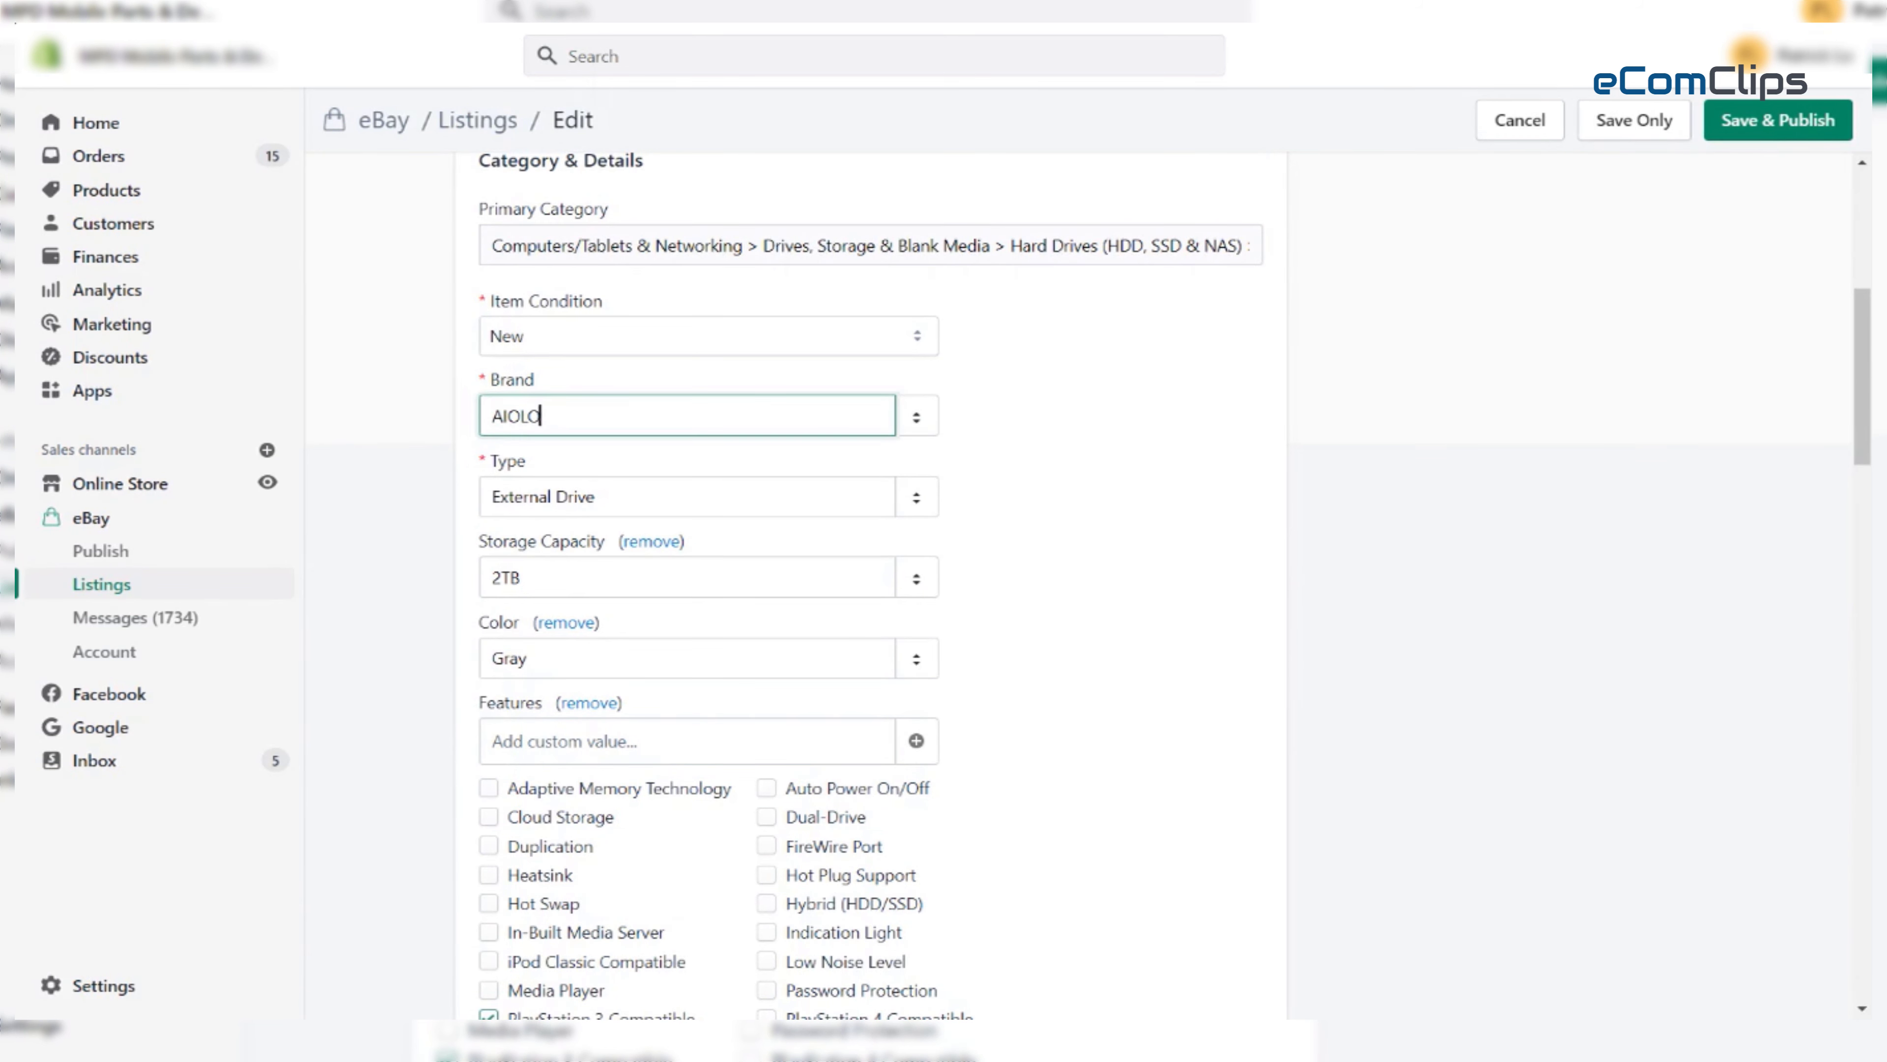
left_click(594, 496)
scroll(713, 595, "down", 4)
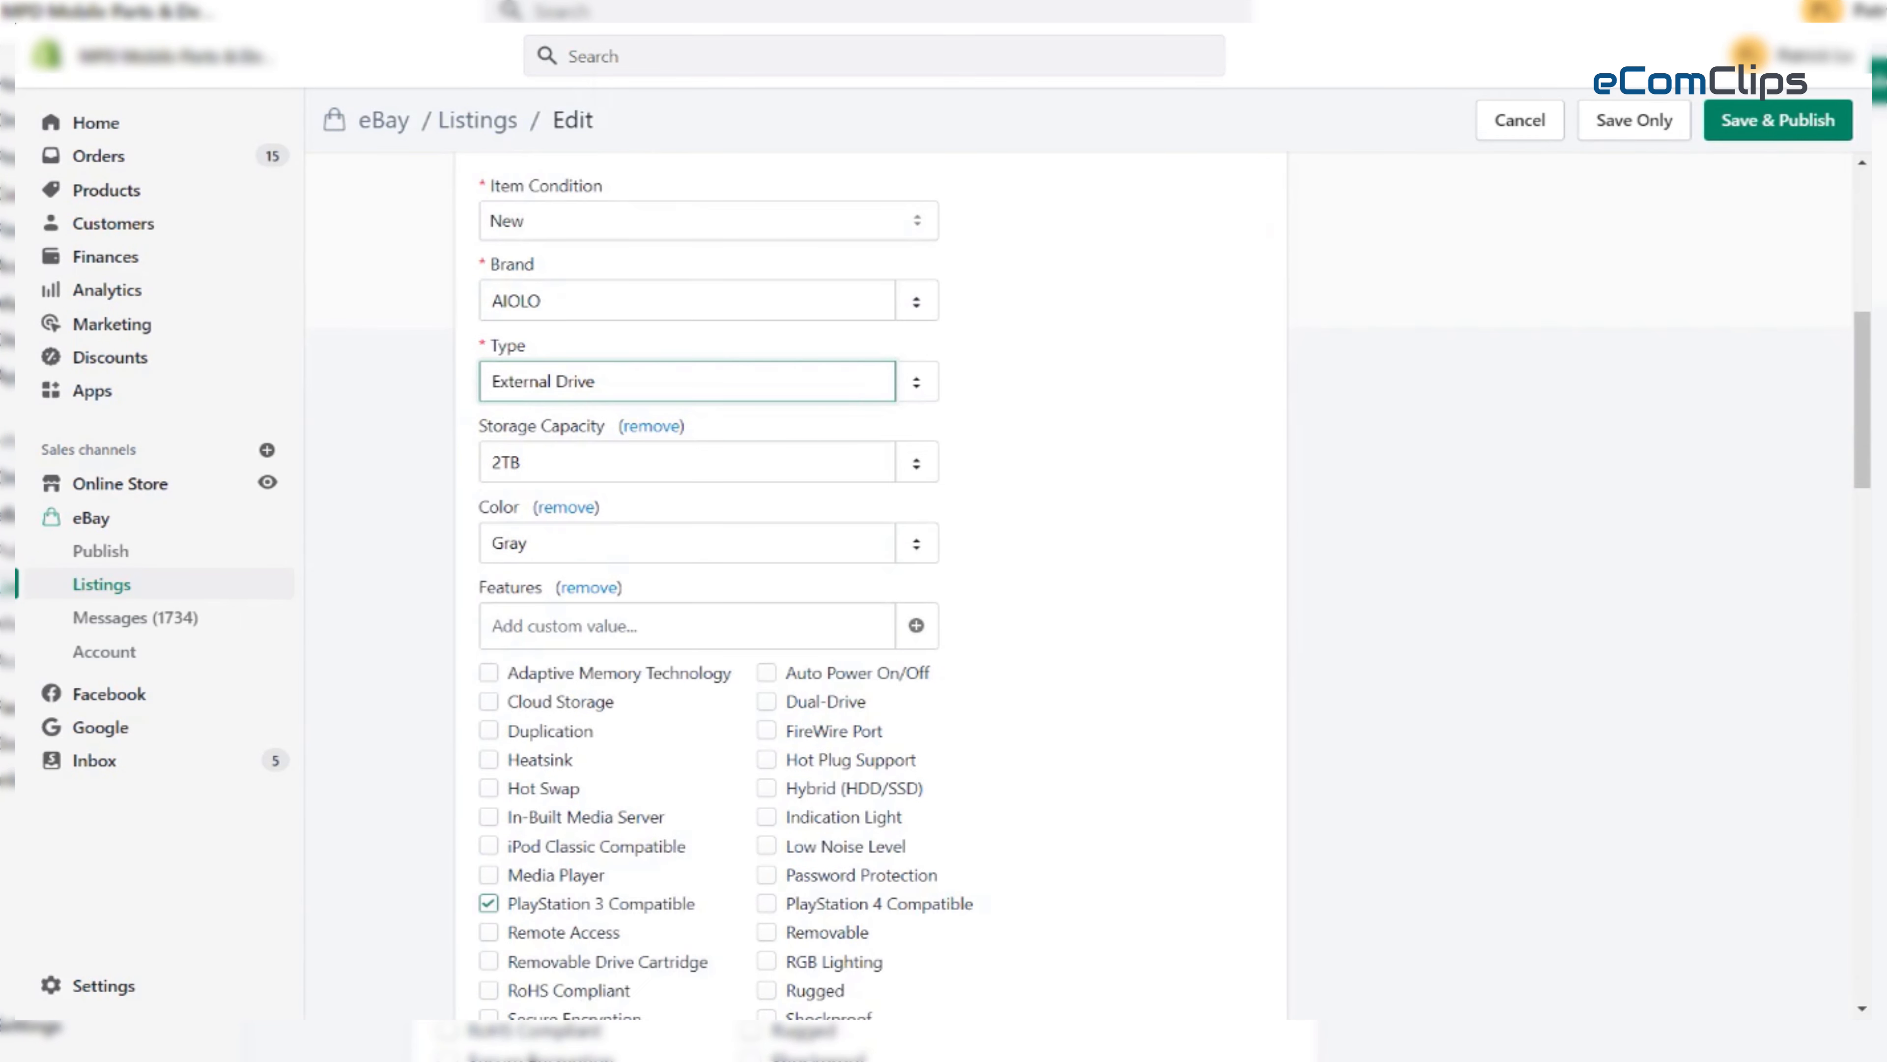
scroll(620, 504, "down", 11)
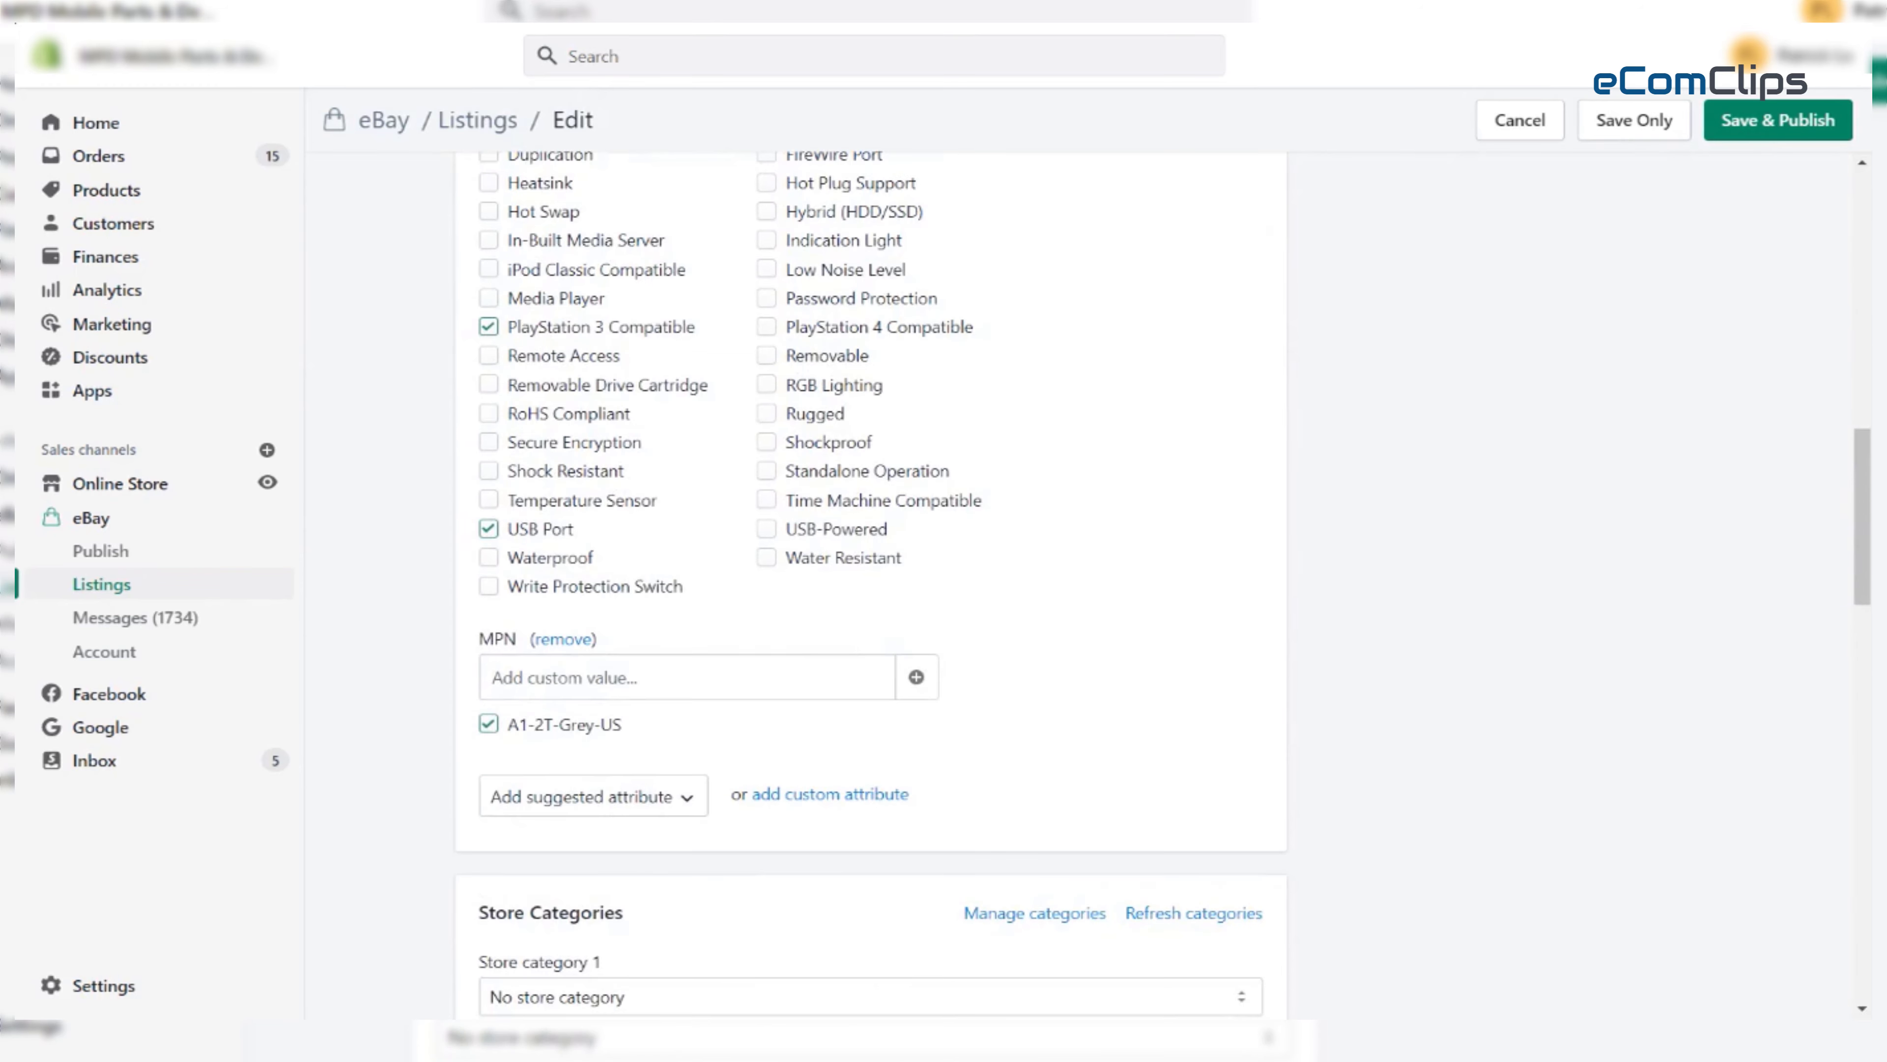
scroll(620, 519, "down", 2)
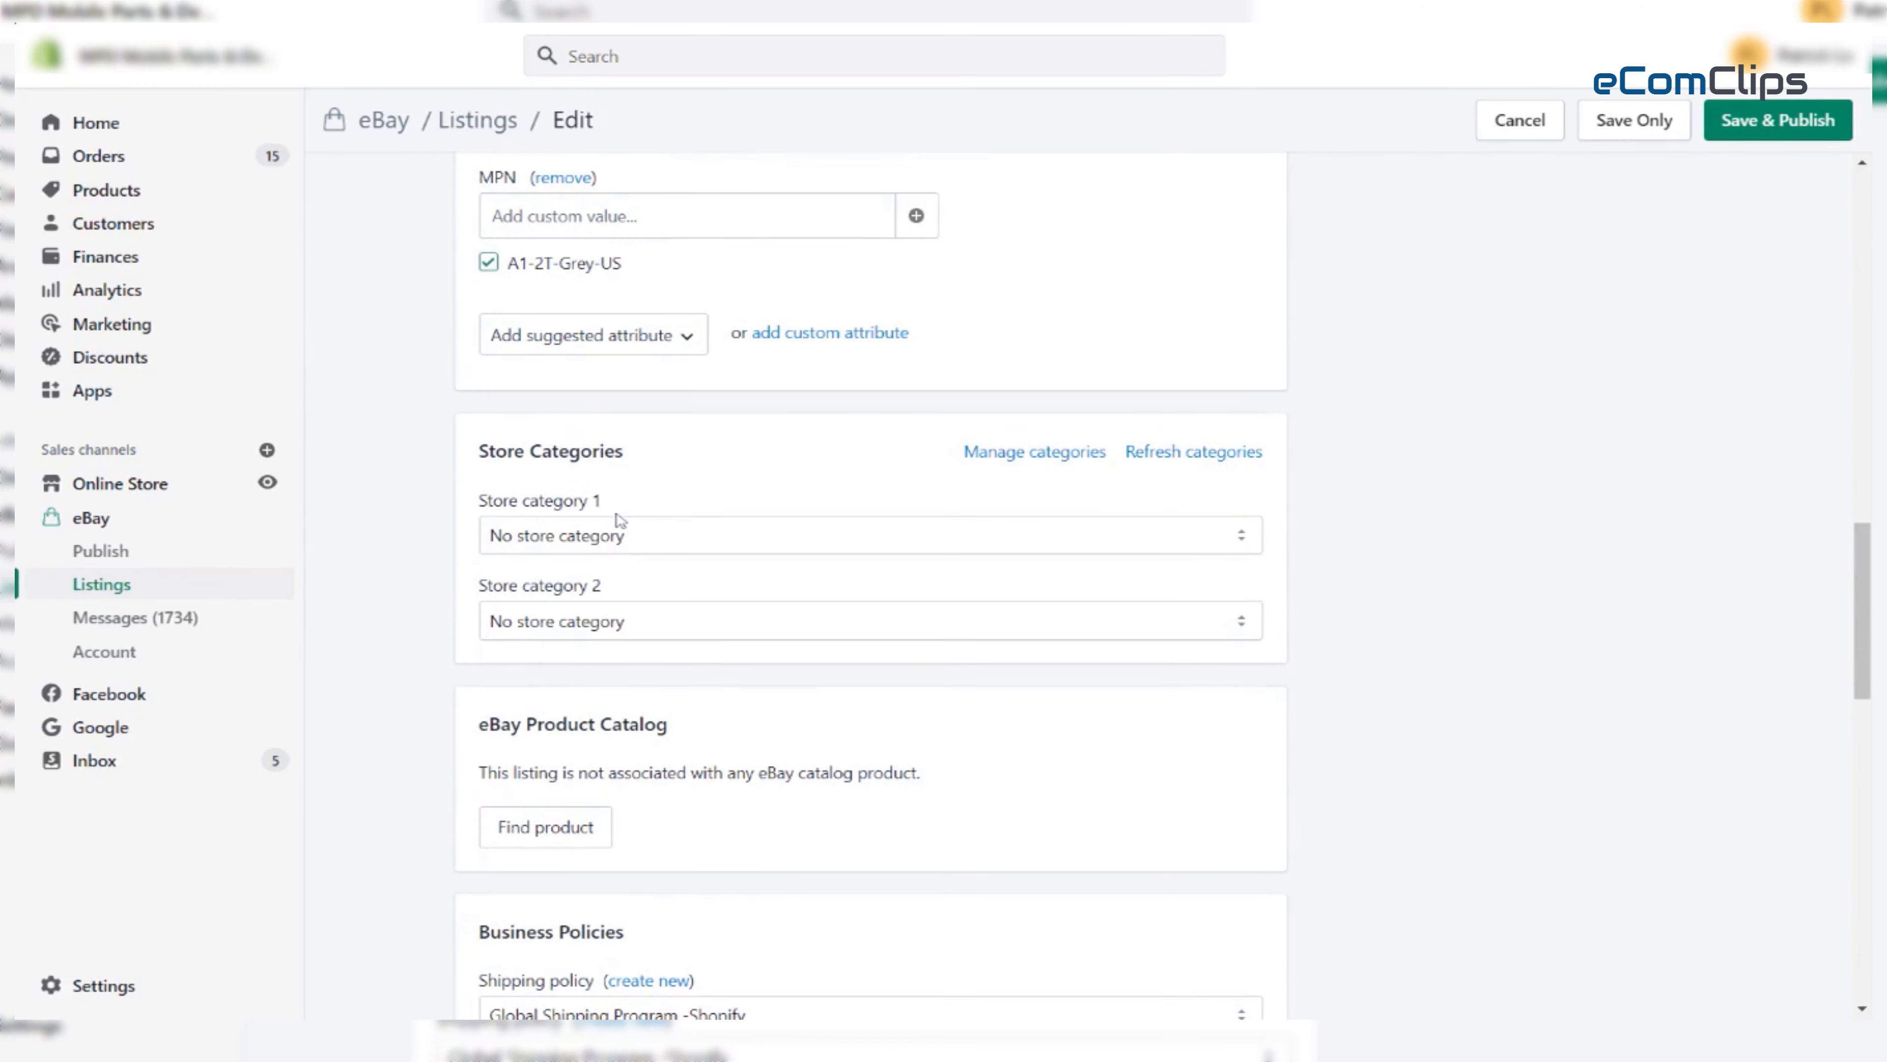
scroll(620, 521, "down", 3)
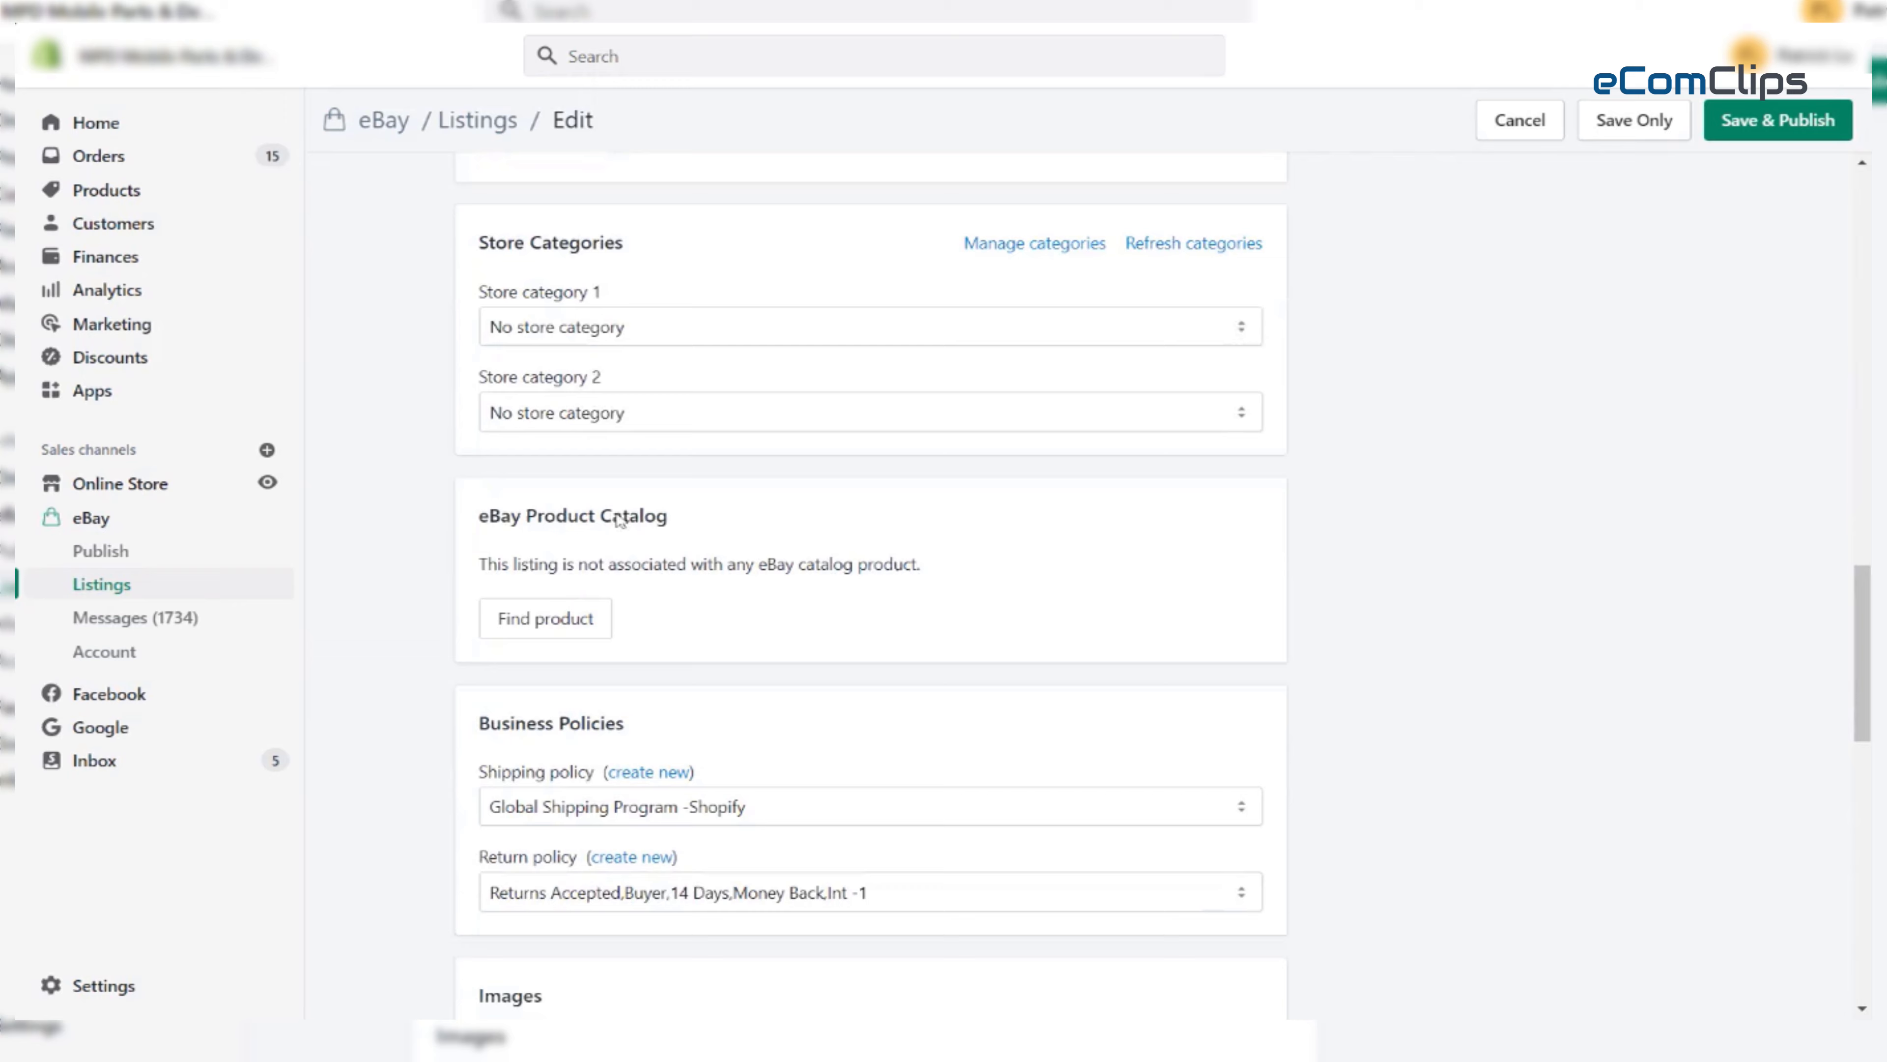
scroll(664, 603, "down", 8)
scroll(663, 603, "down", 11)
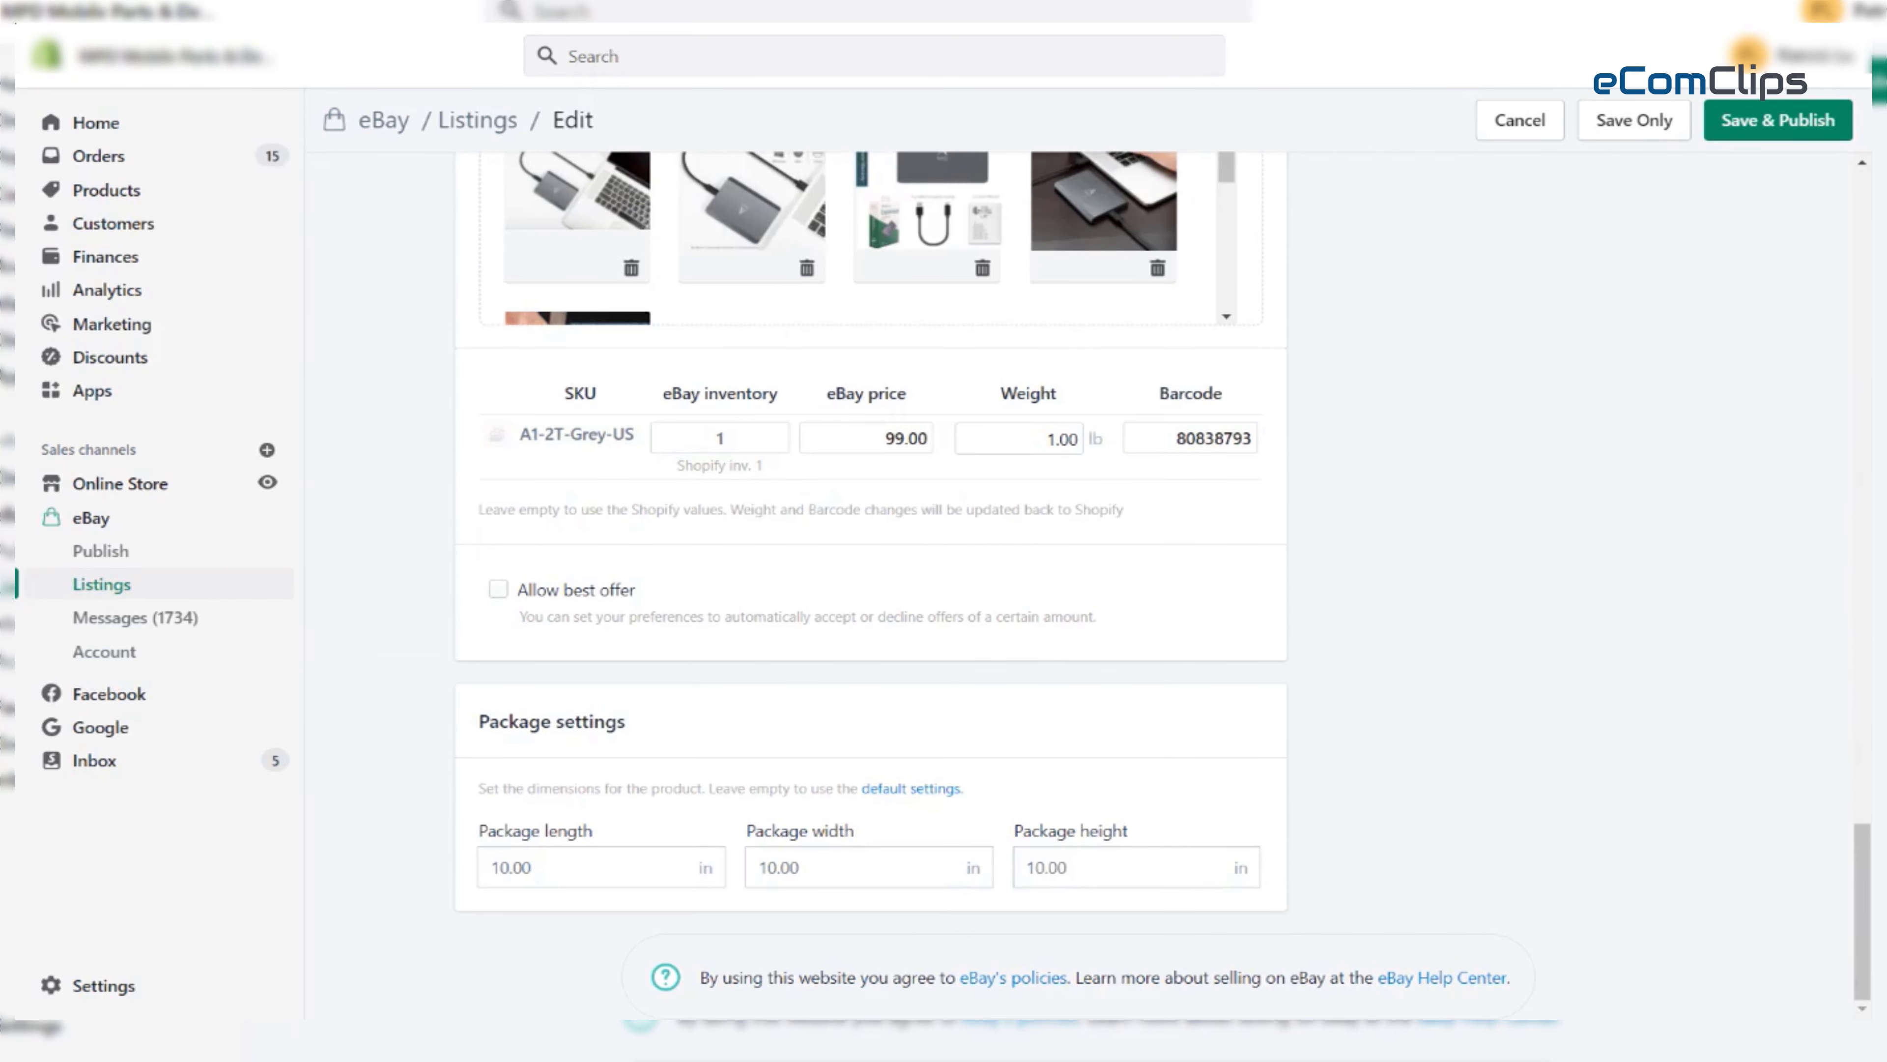
scroll(669, 603, "up", 10)
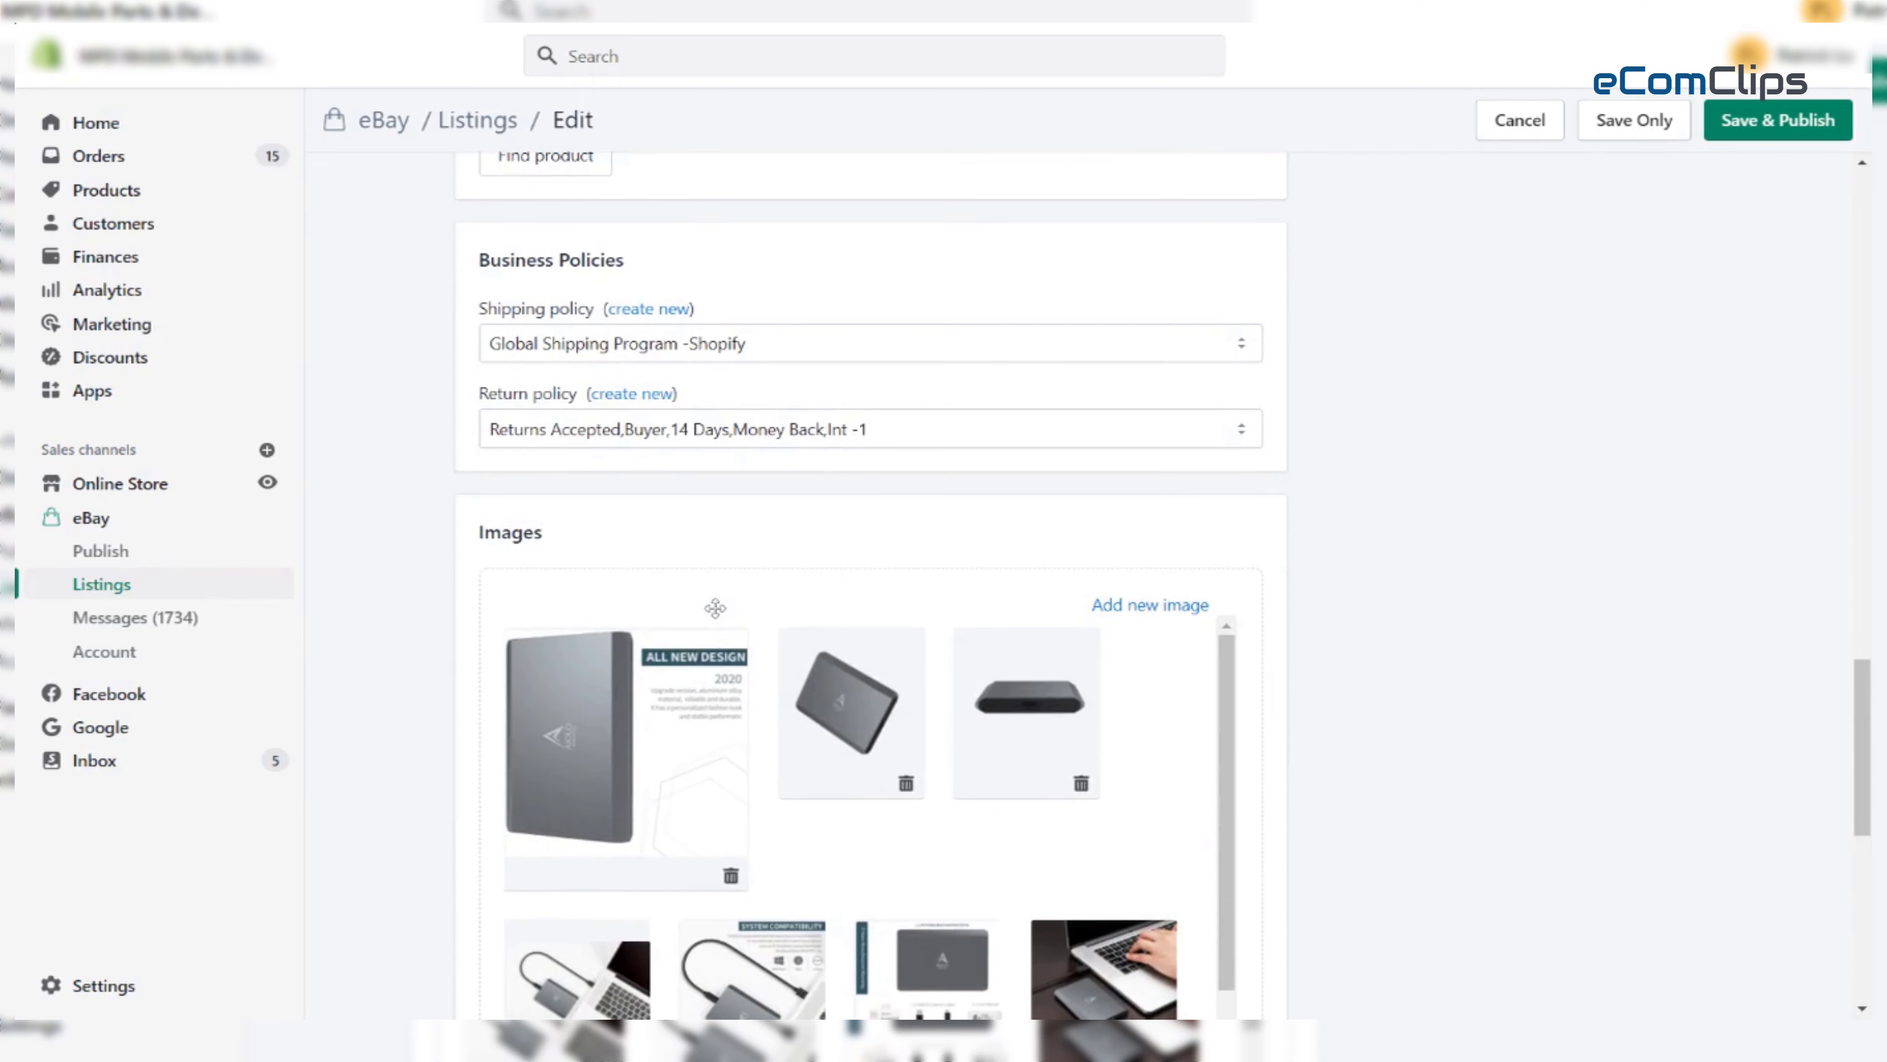
scroll(716, 608, "down", 3)
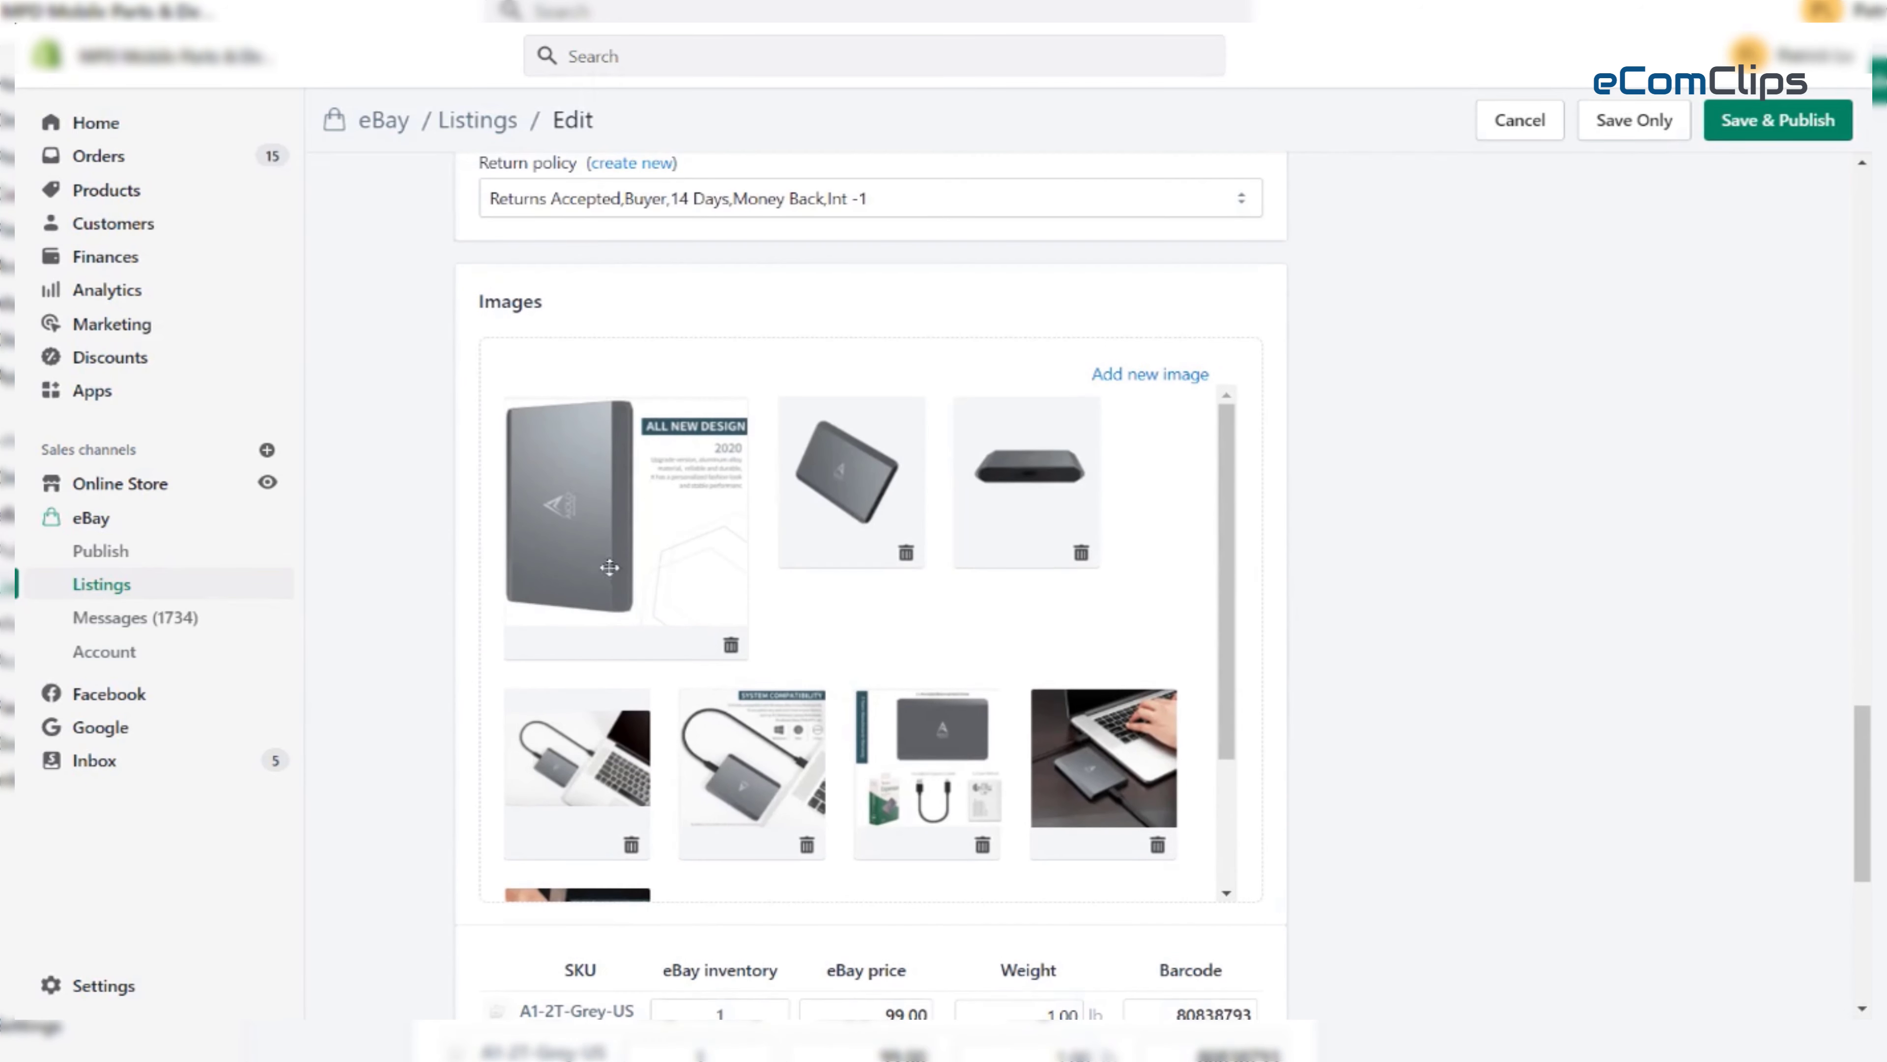
scroll(939, 552, "down", 3)
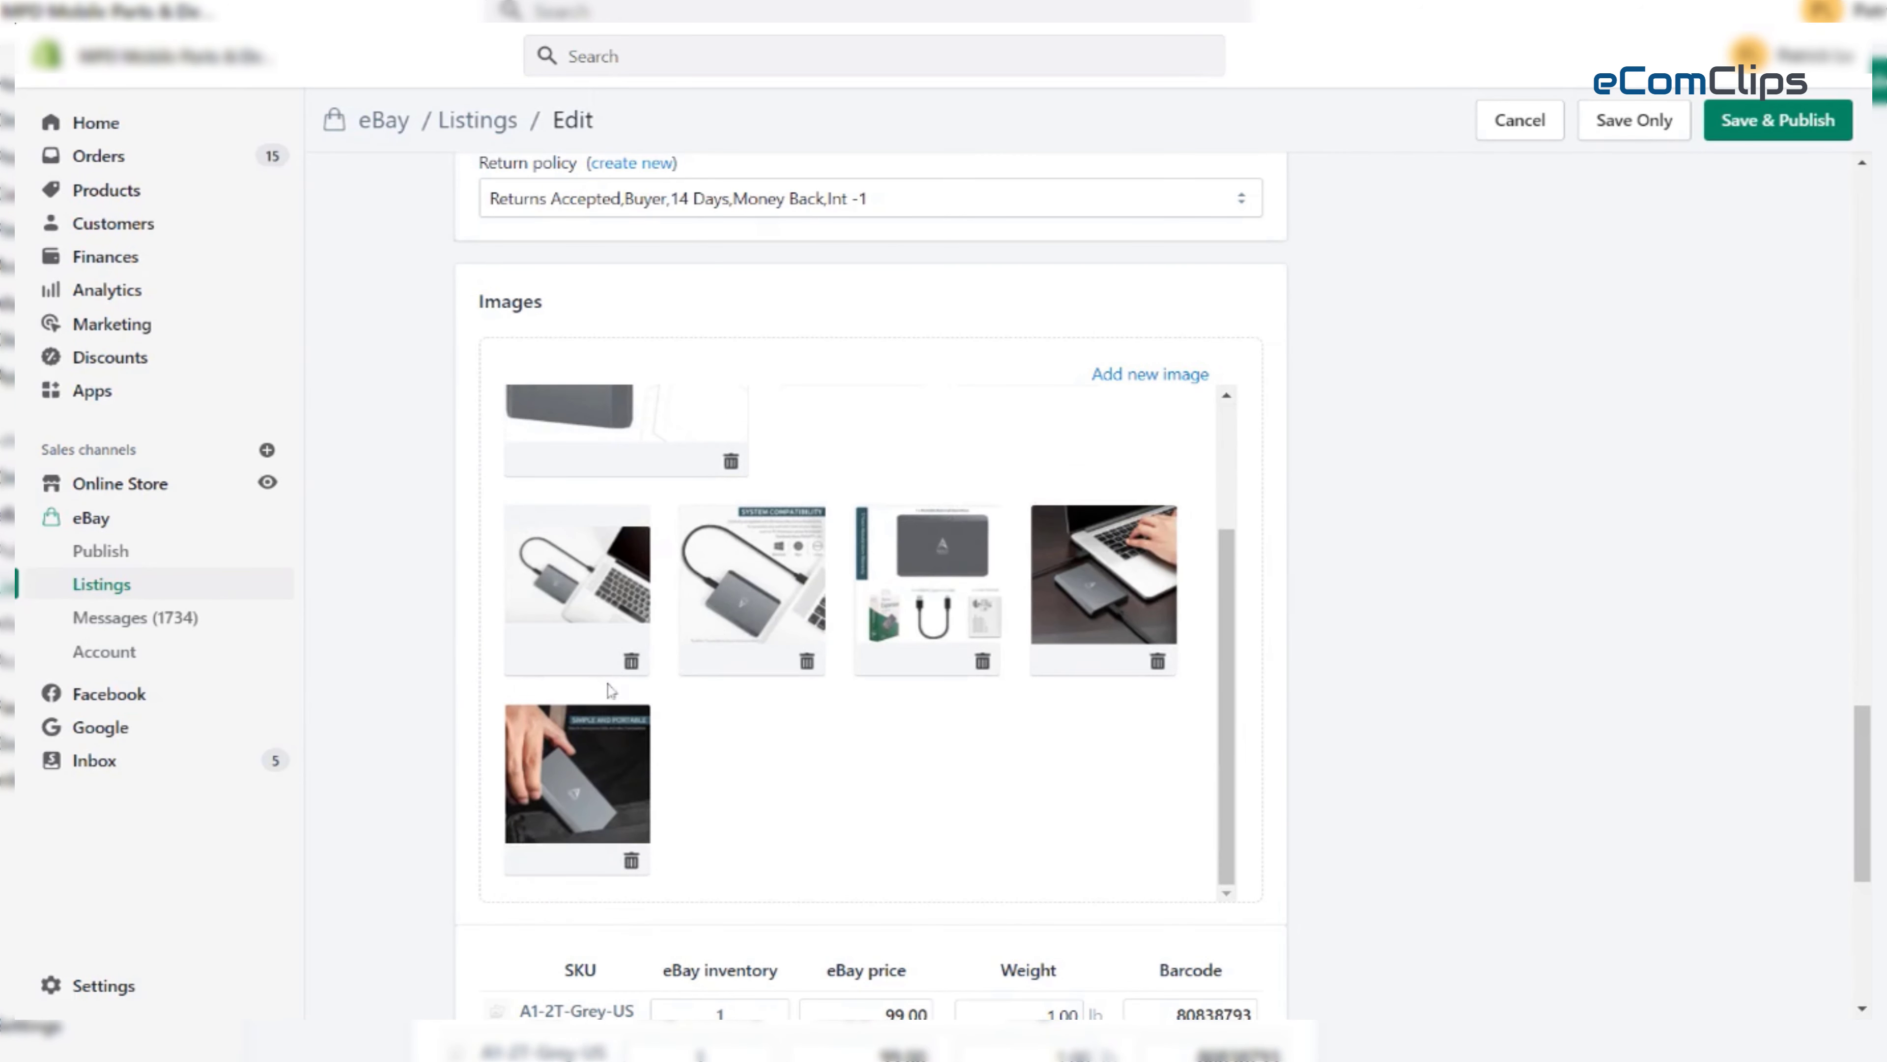
scroll(697, 733, "down", 2)
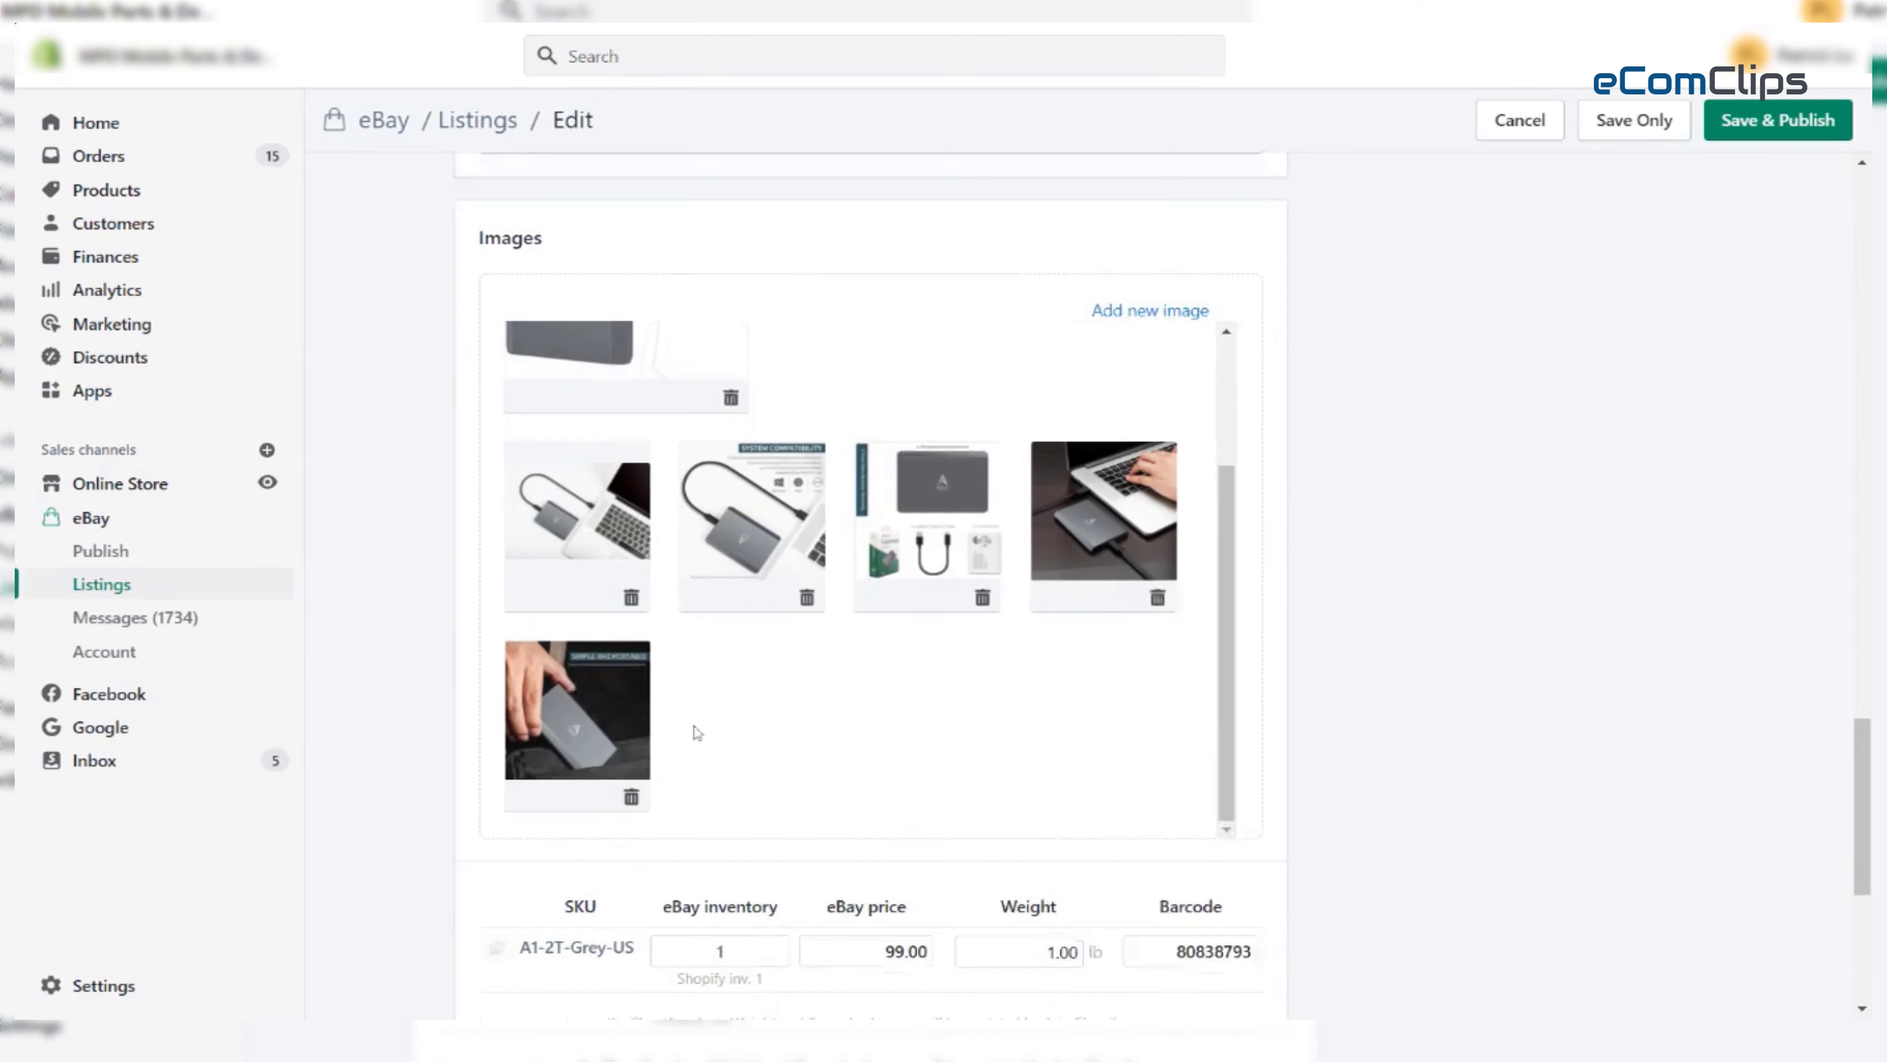
scroll(699, 728, "down", 3)
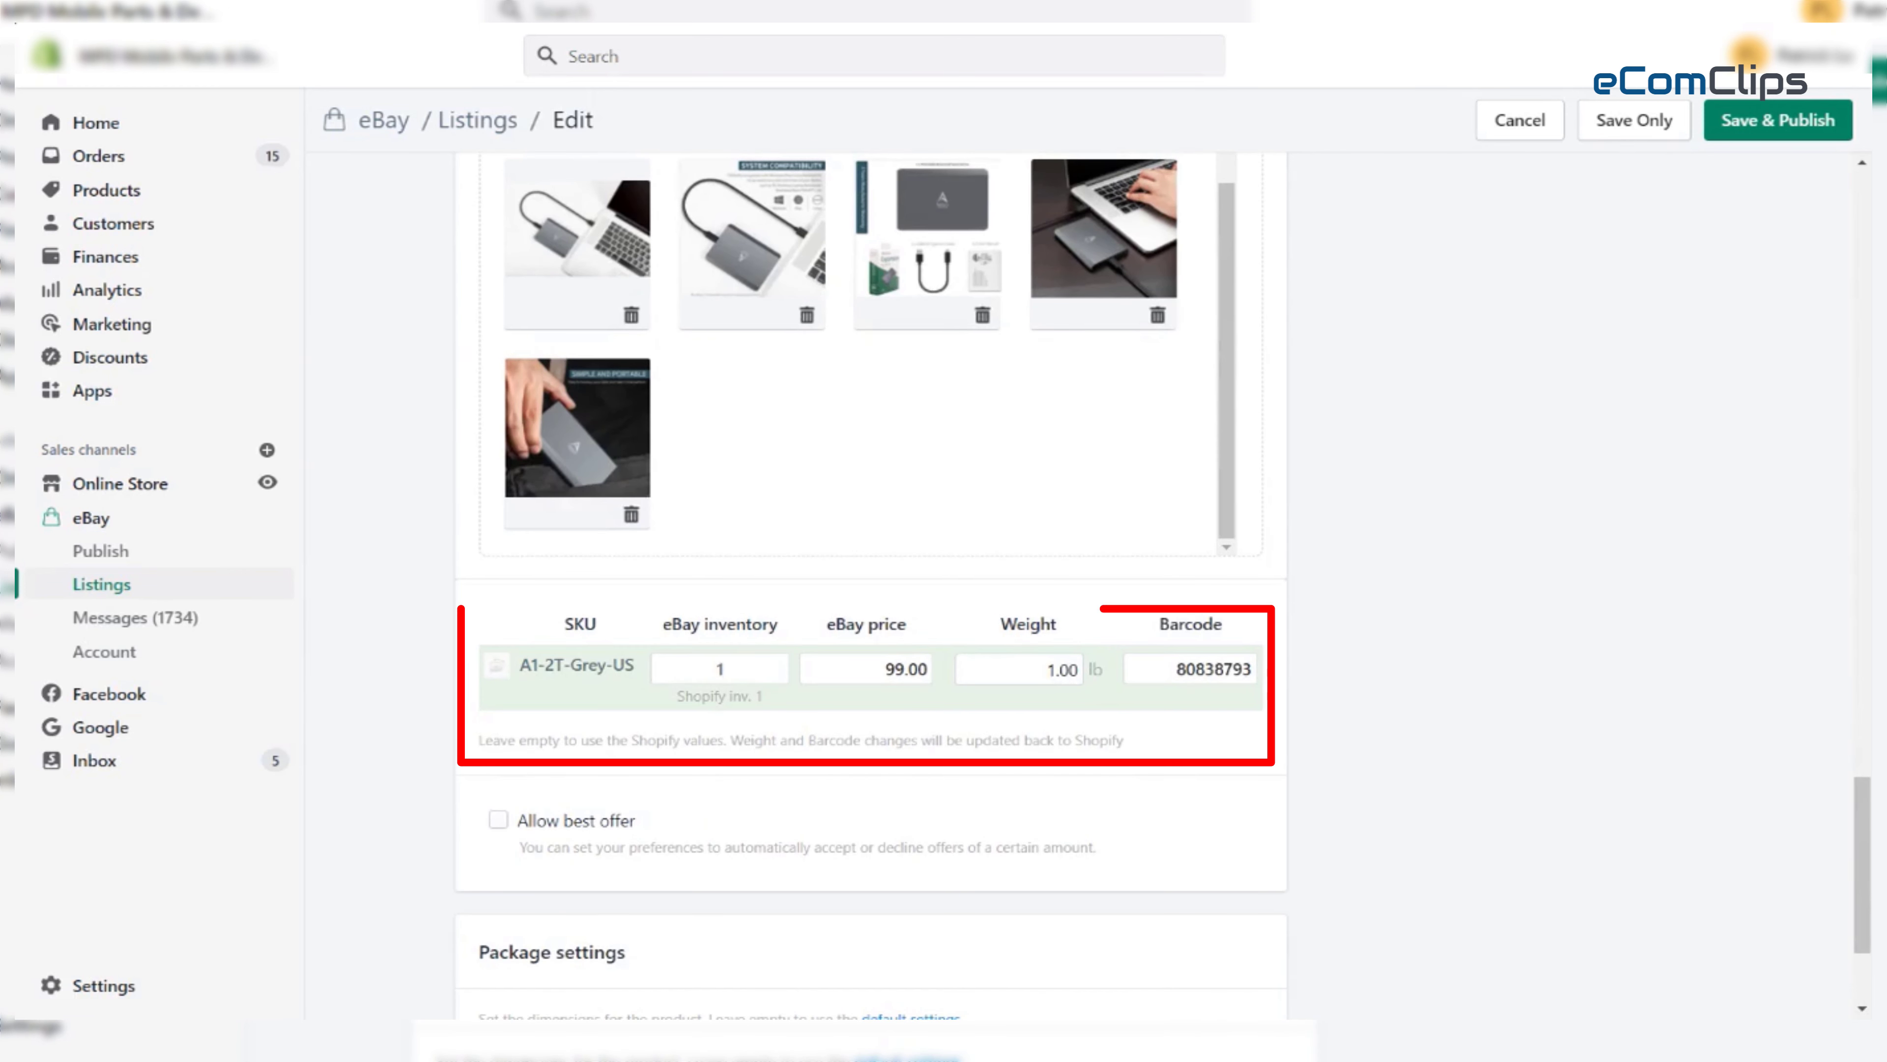
left_click(719, 668)
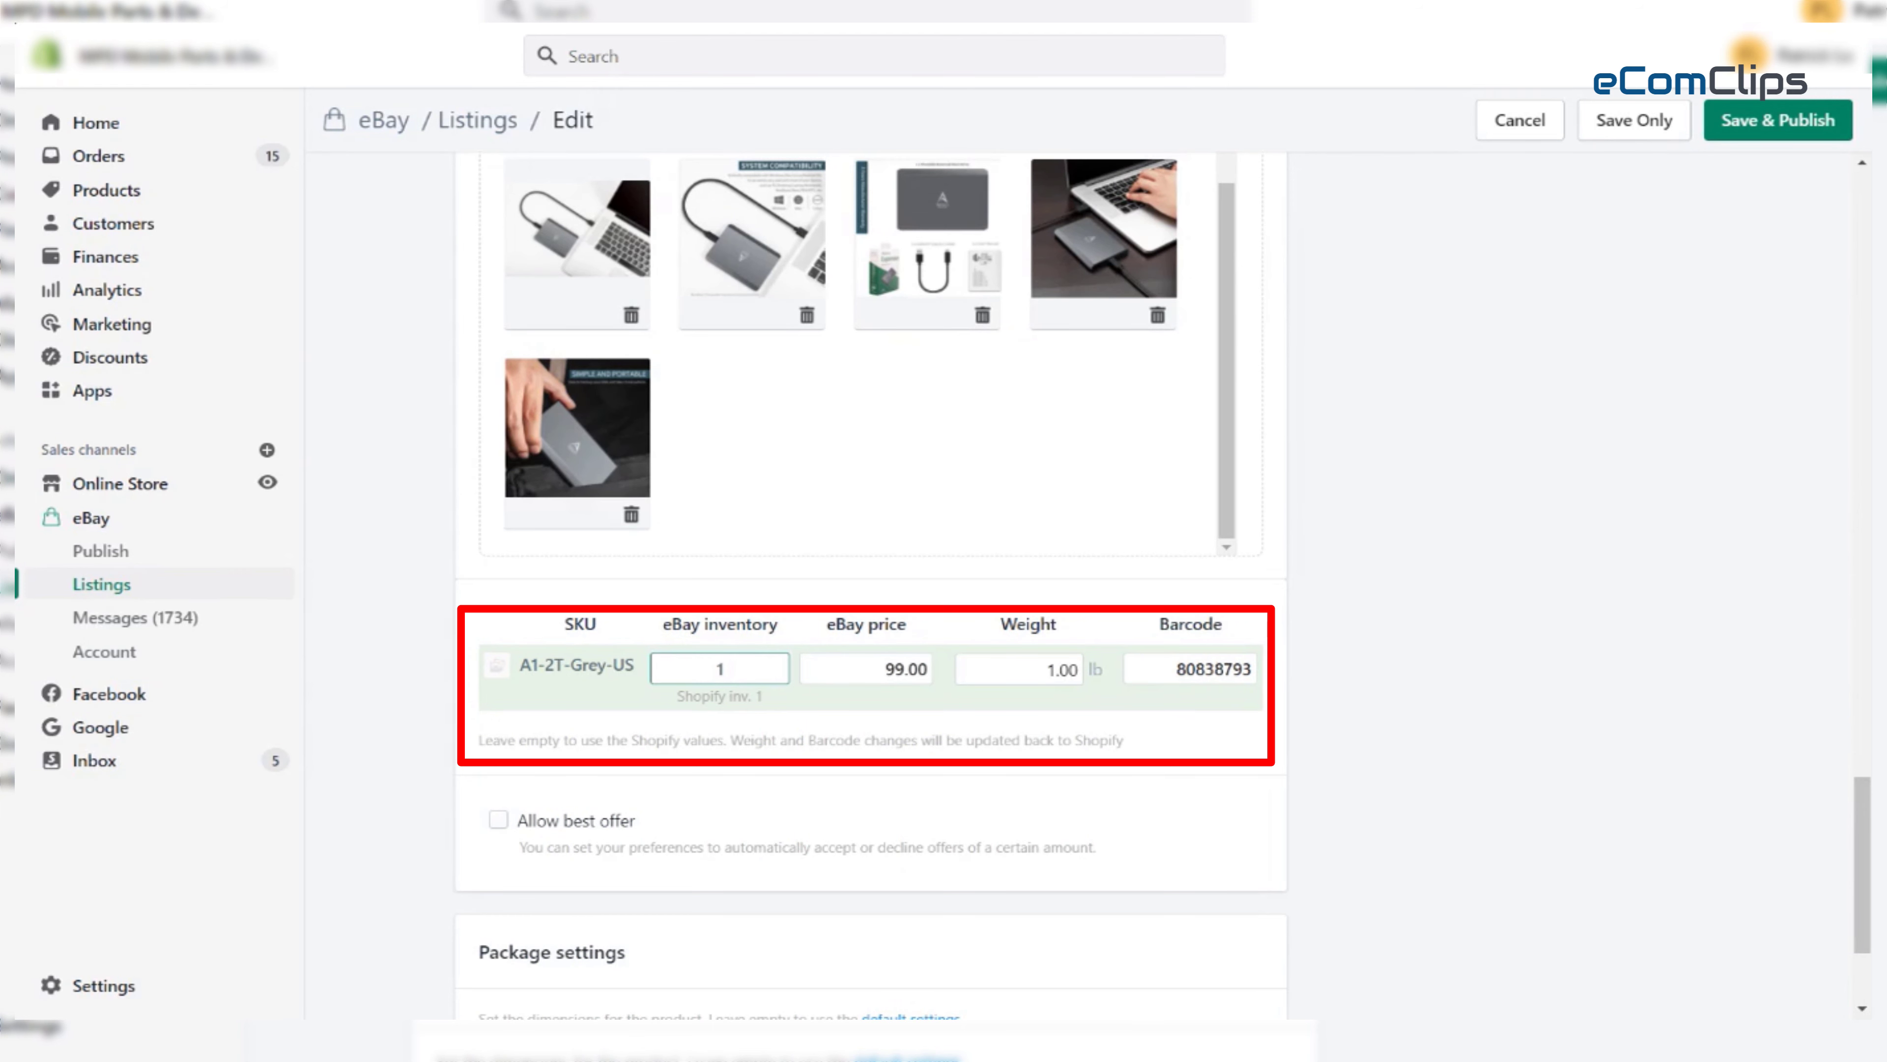
scroll(770, 548, "down", 3)
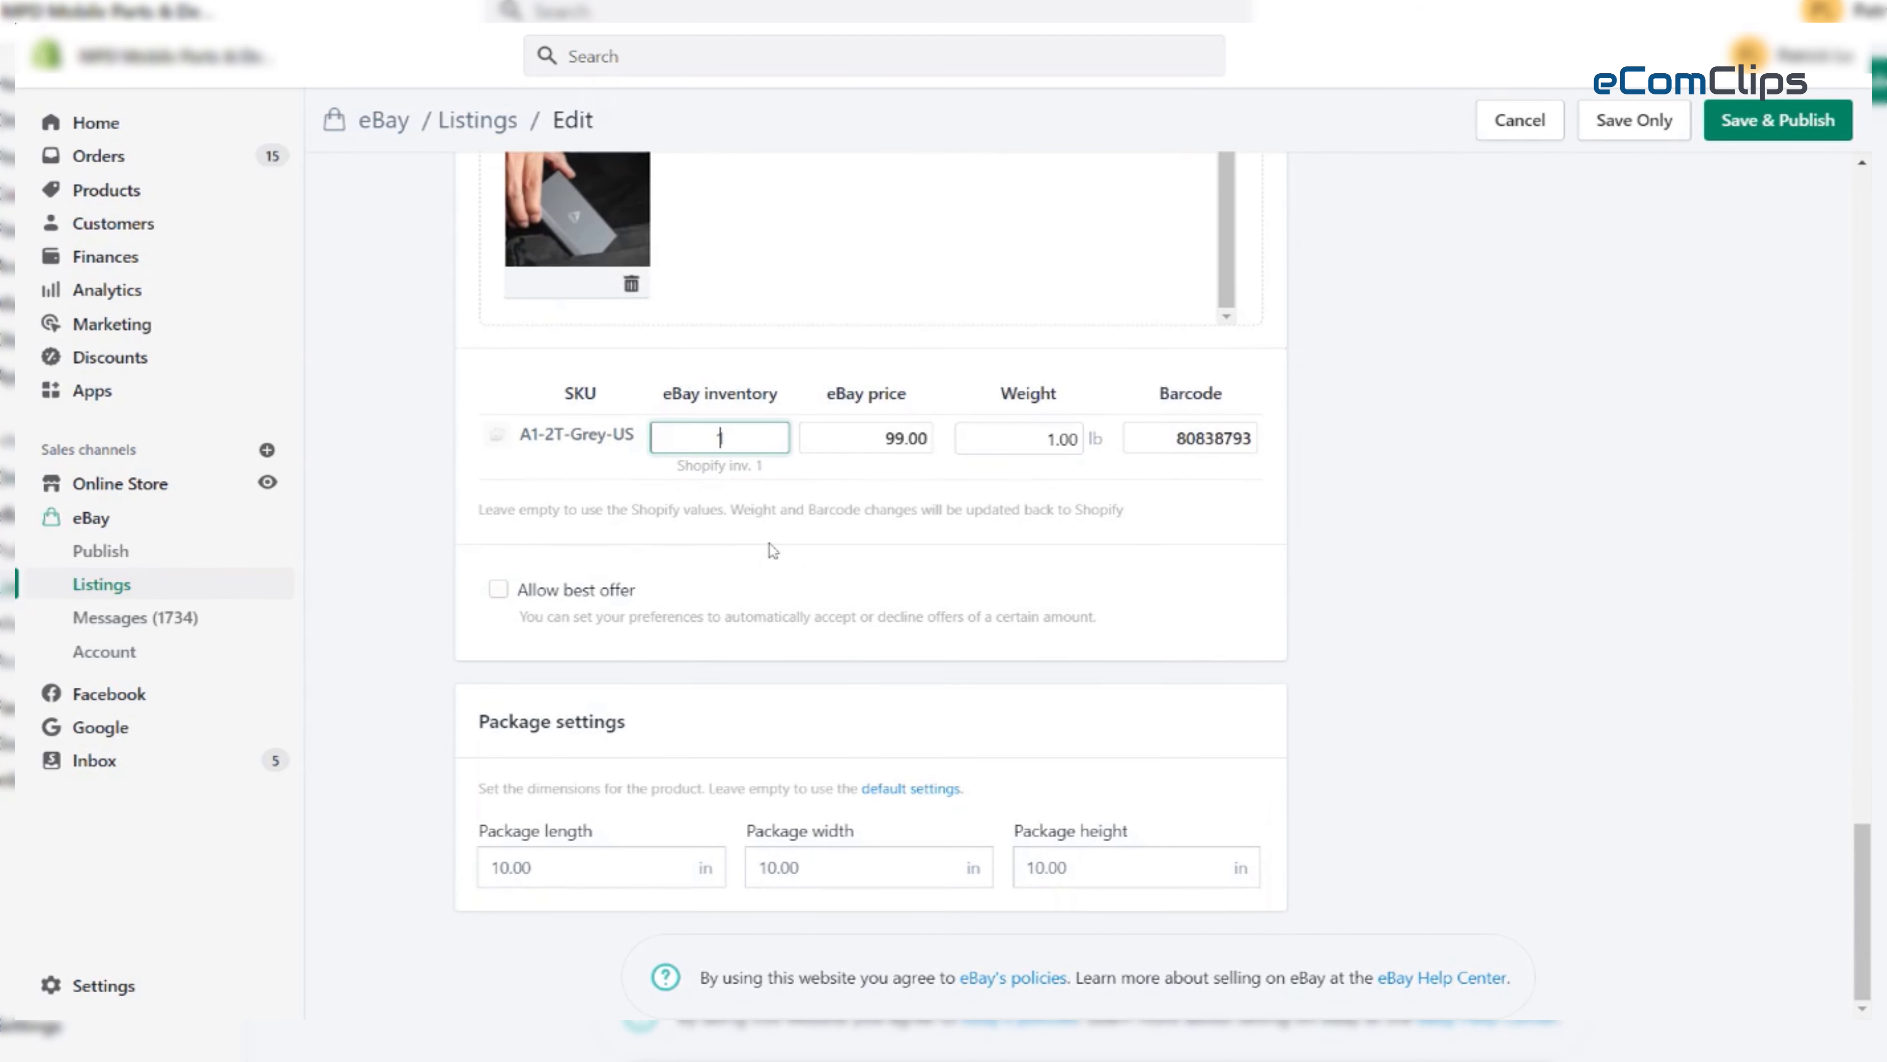
left_click(908, 438)
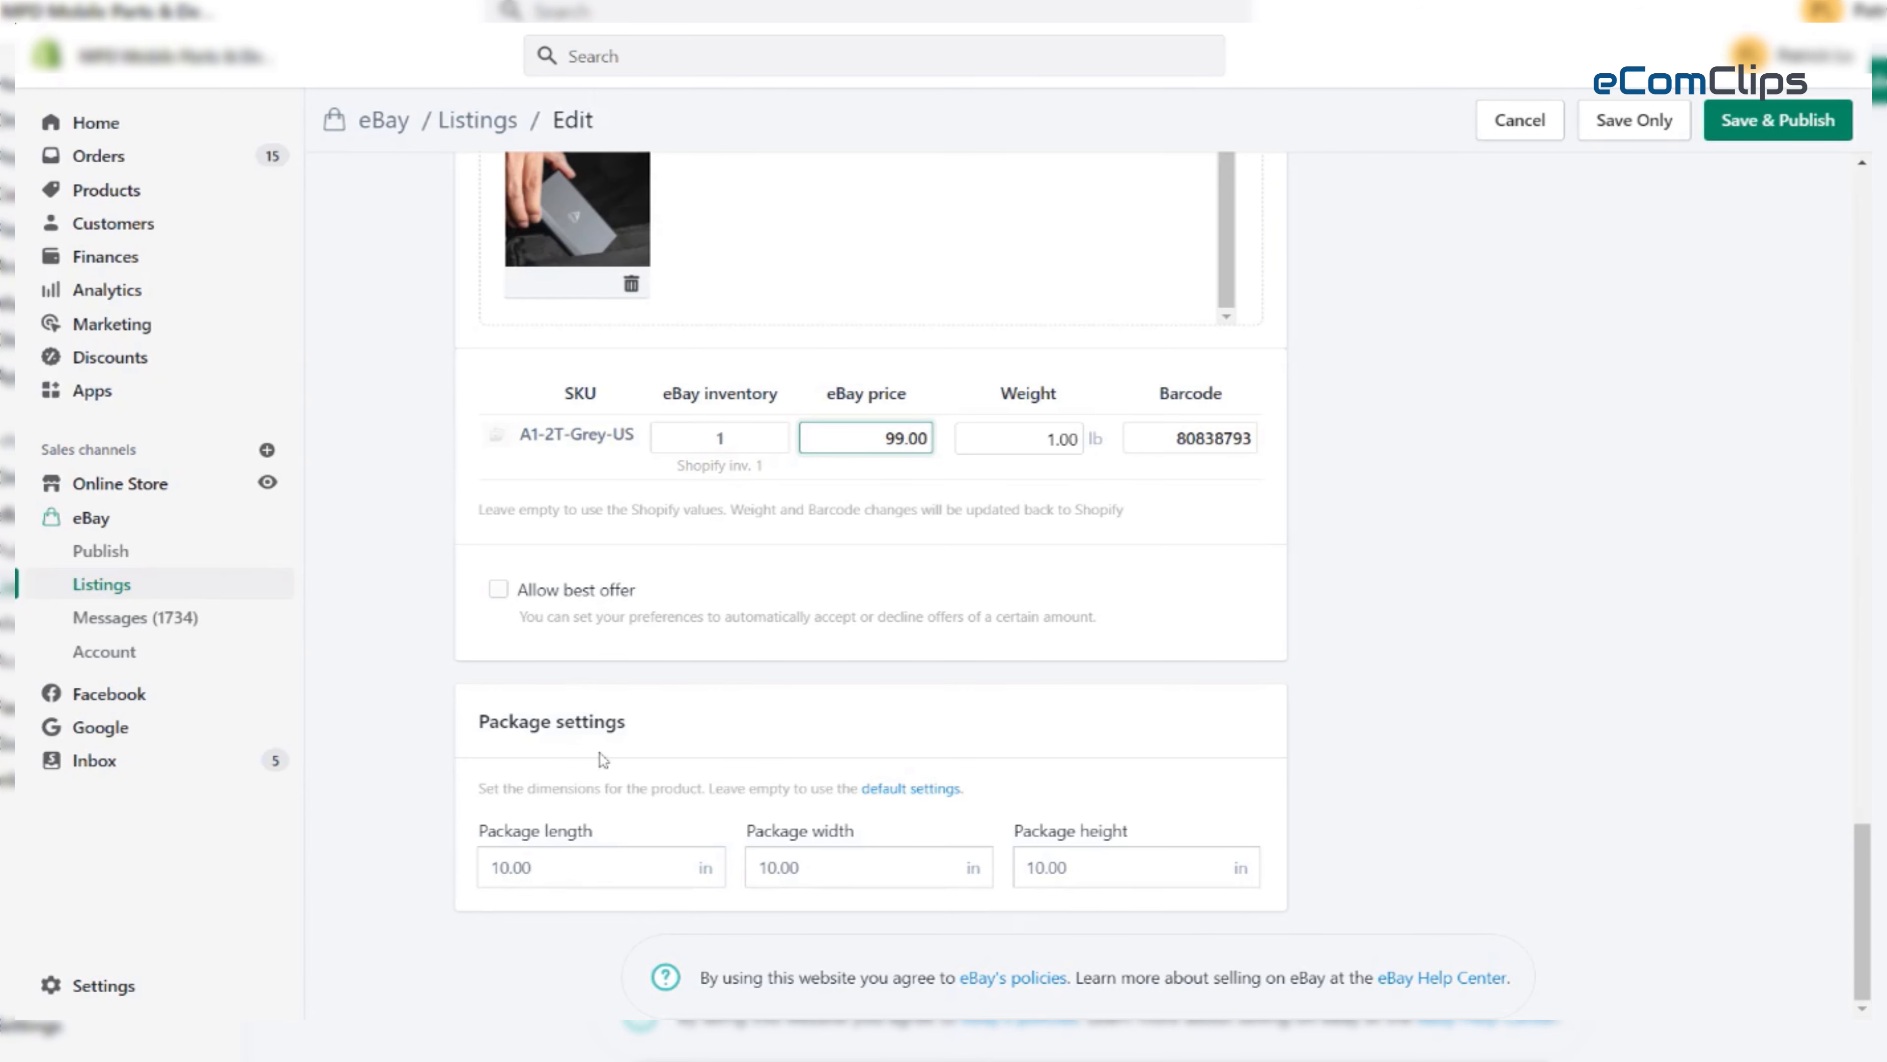
scroll(720, 802, "up", 15)
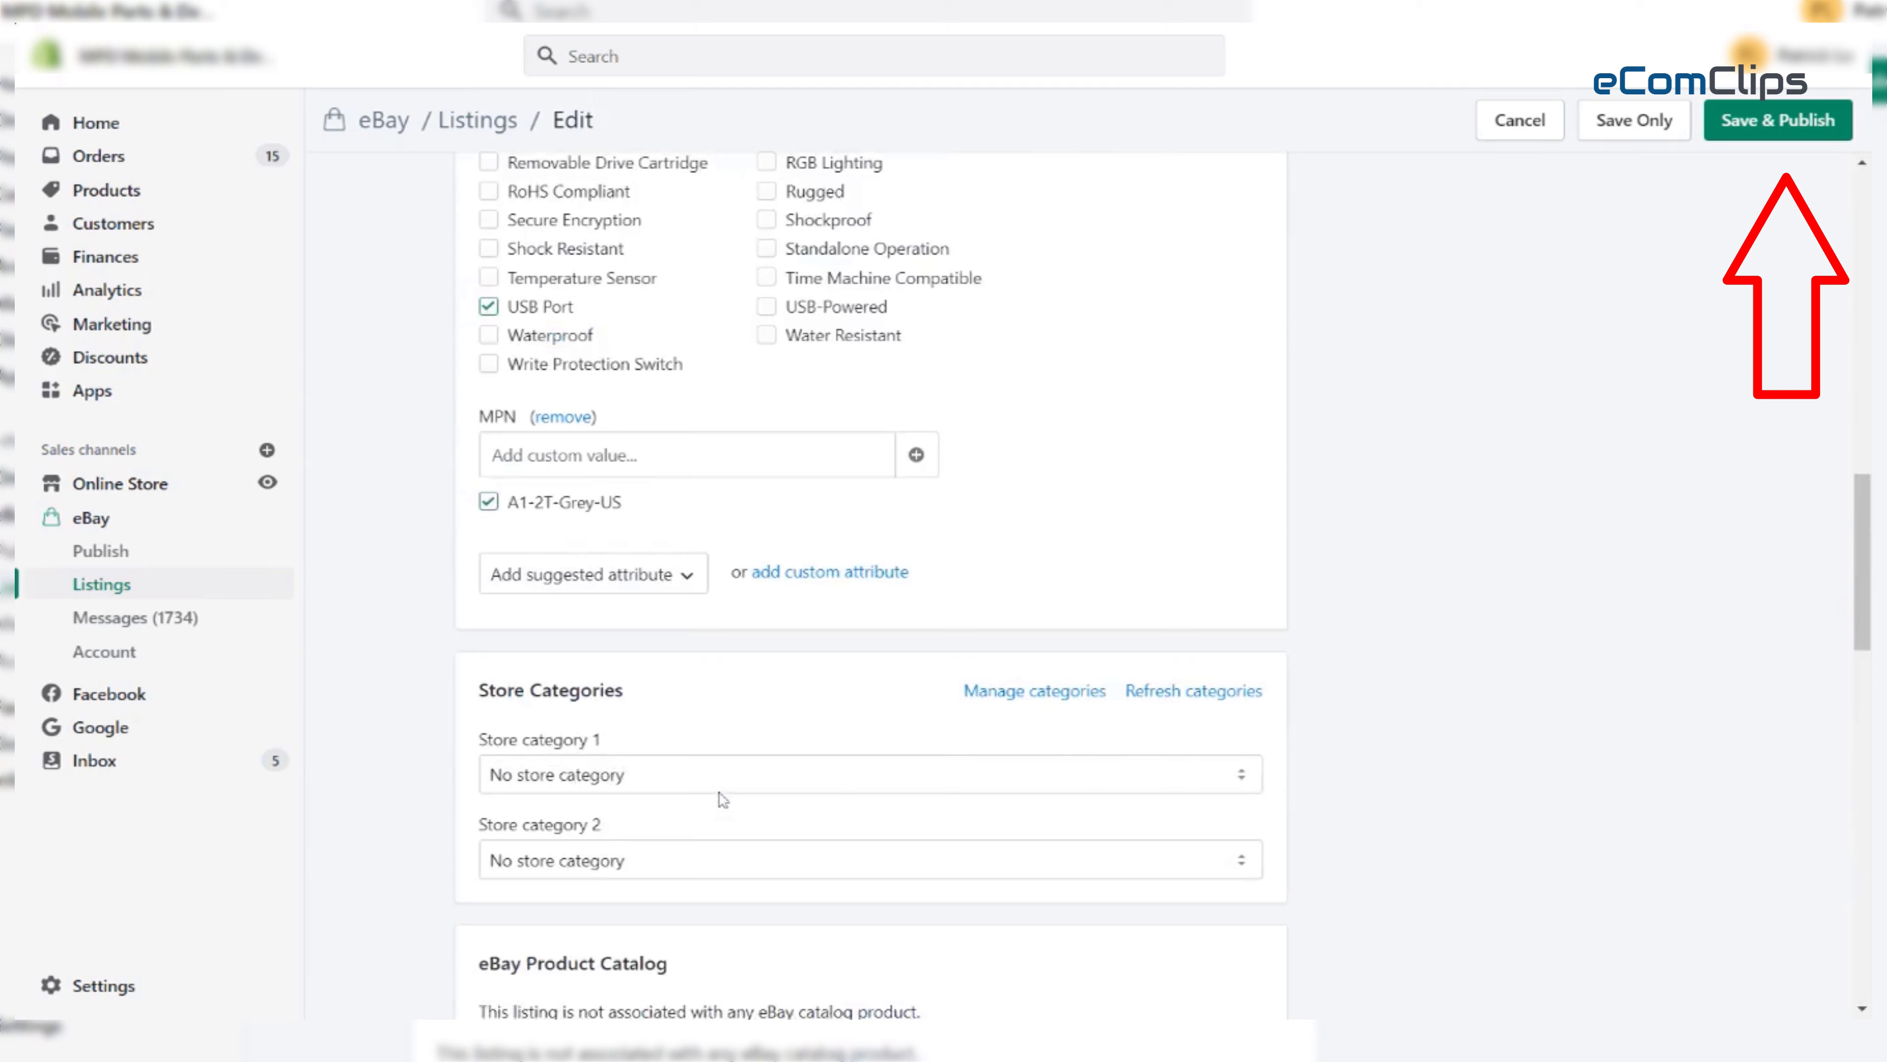
scroll(720, 801, "up", 10)
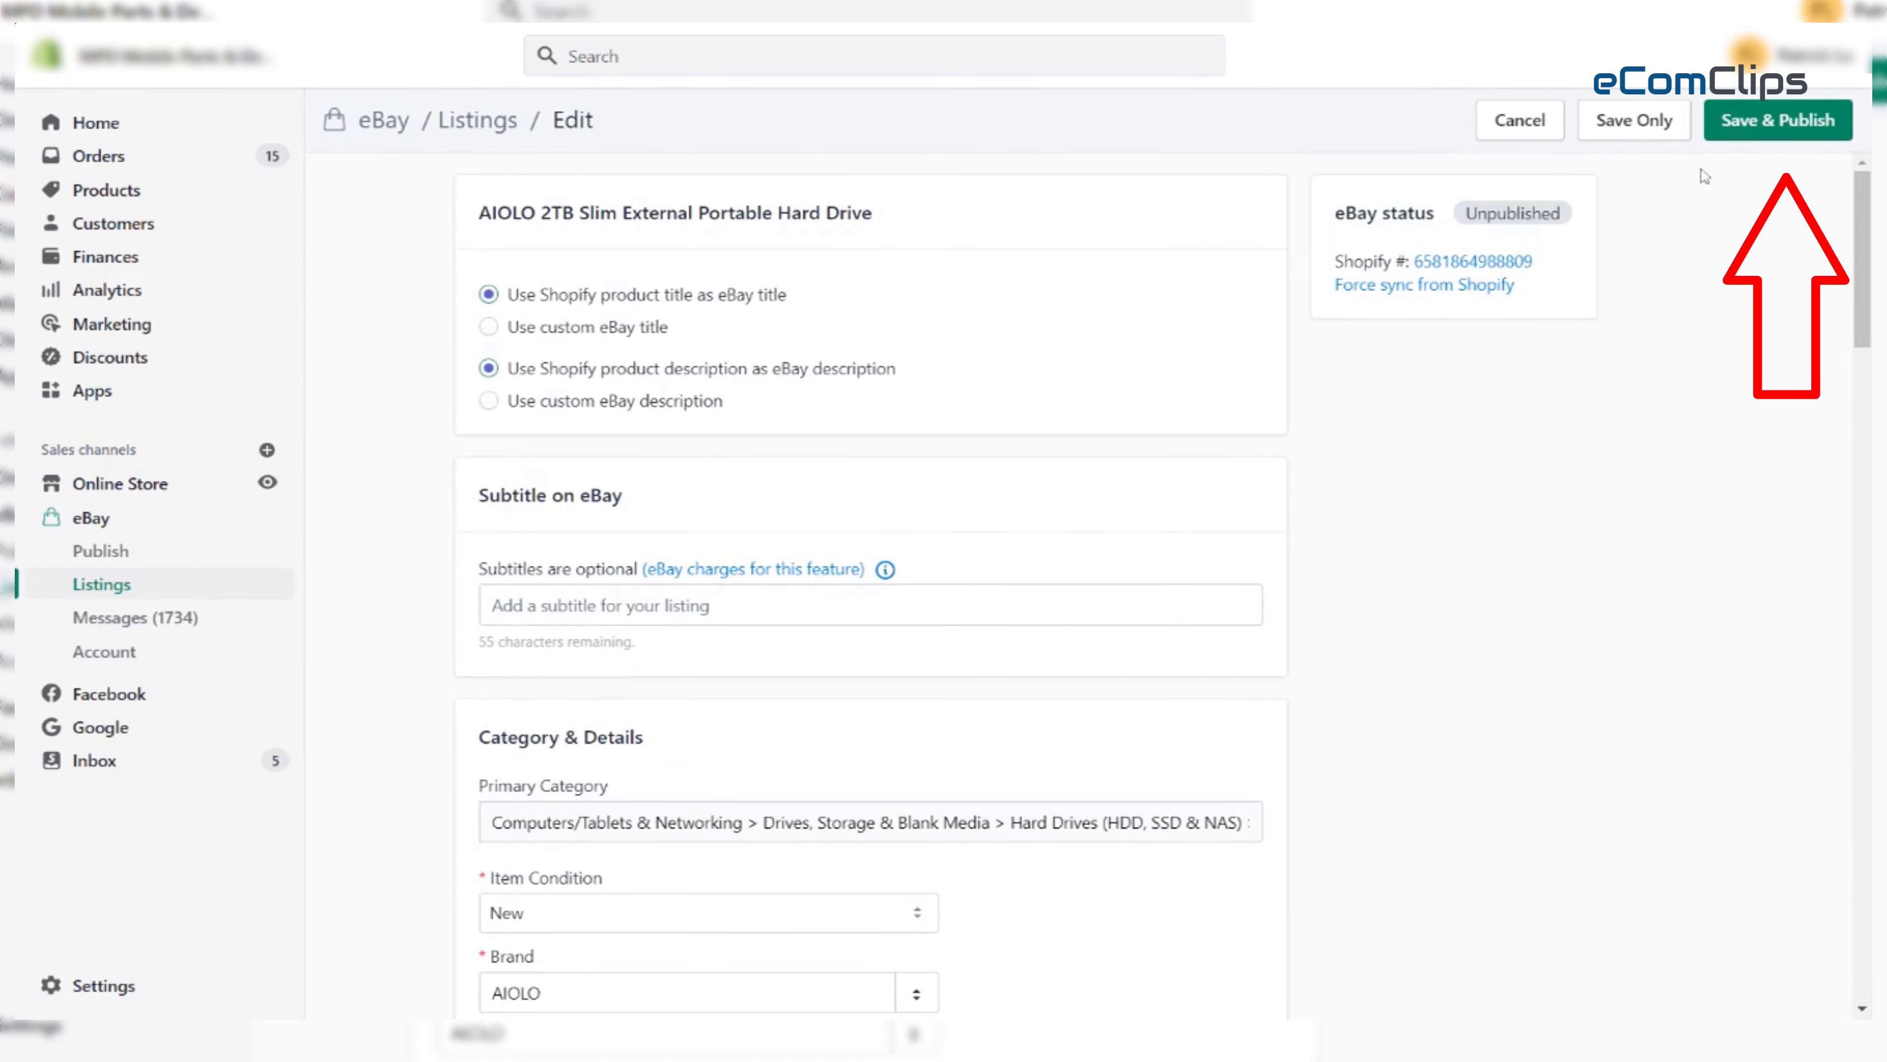